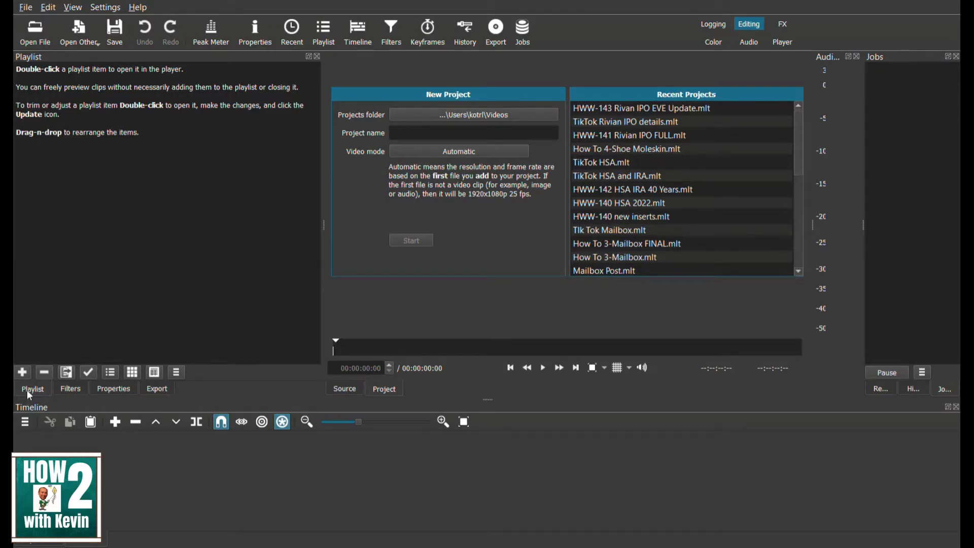
# Import the Edit Example video from the YouTube Videos-Pre-Edit folder into the playlist
pyautogui.click(66, 390)
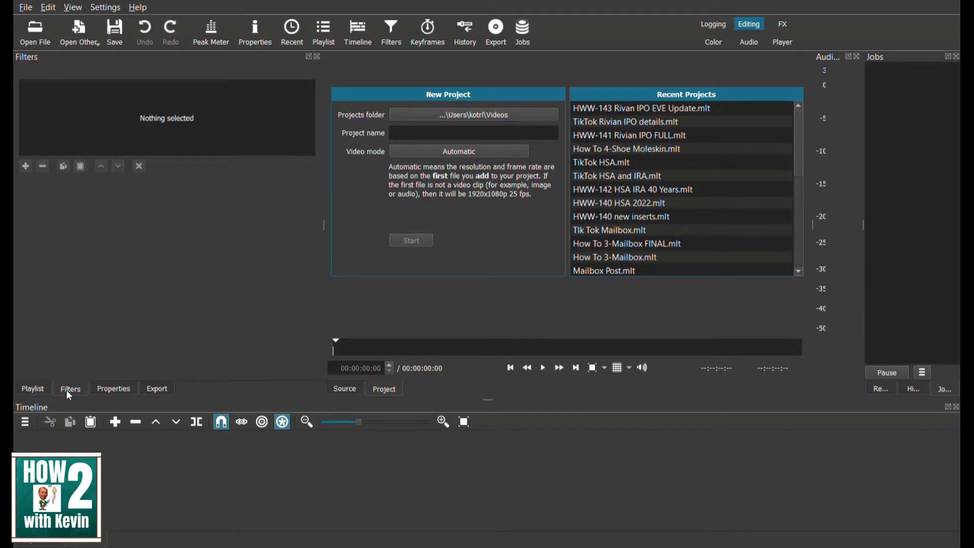
pyautogui.click(34, 390)
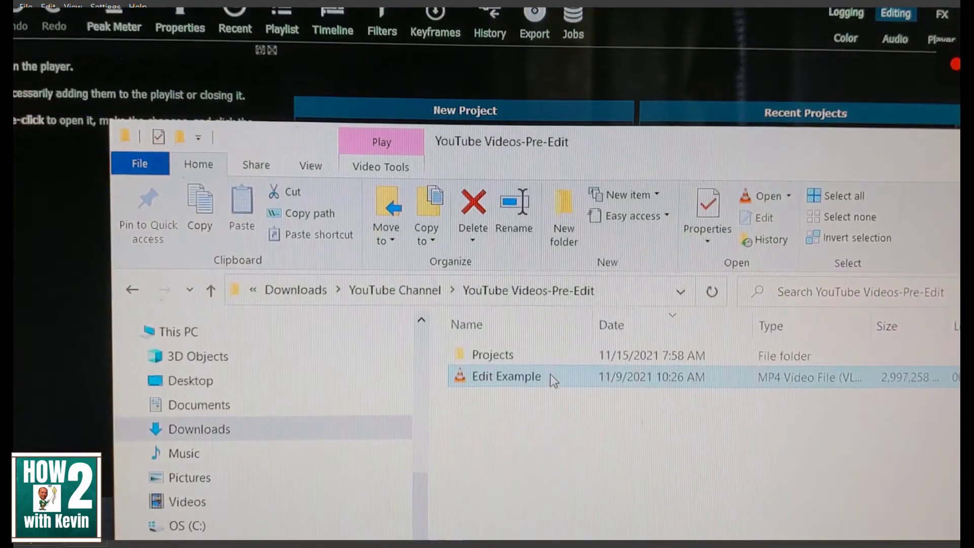
pyautogui.moveTo(553, 380); pyautogui.dragTo(20, 244)
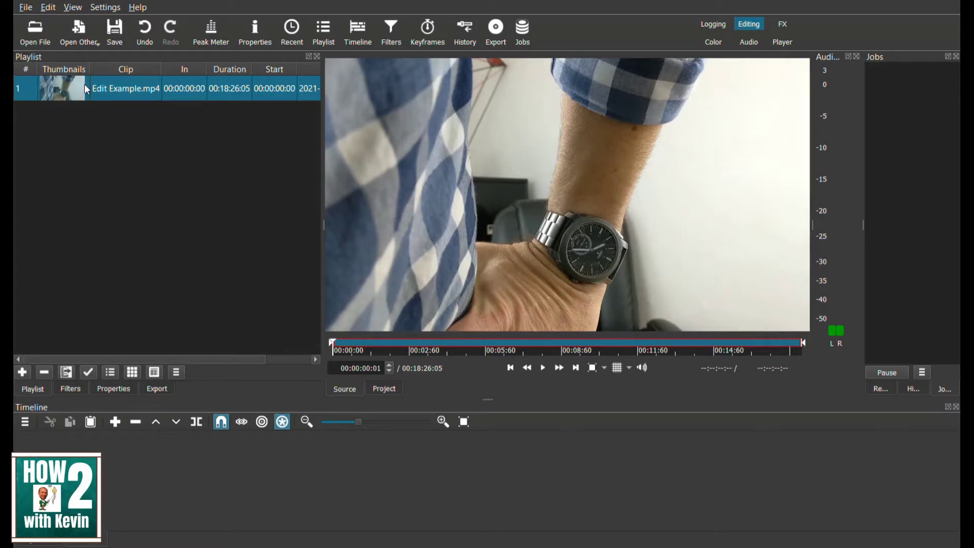
# Add the Edit Example.mp4 clip to the start of the timeline and enlarge the timeline area
pyautogui.moveTo(84, 86); pyautogui.dragTo(105, 473)
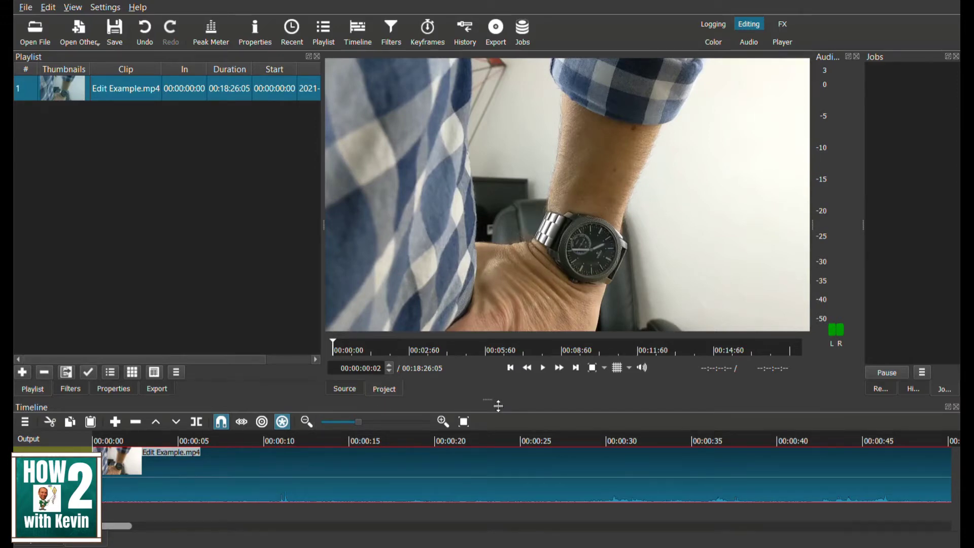
pyautogui.moveTo(498, 406); pyautogui.dragTo(498, 352)
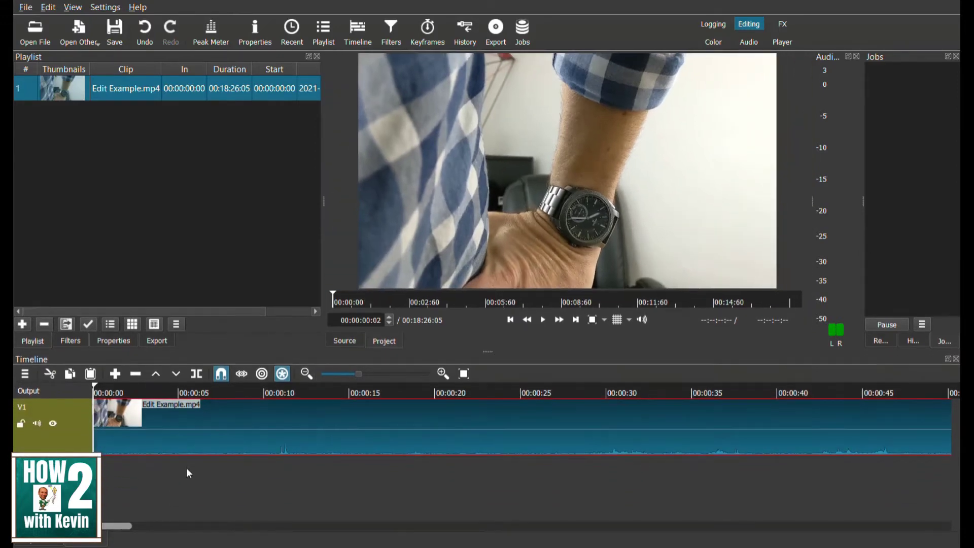
# Play the opening seconds of the clip from about 00:00:01 to preview the unedited start
pyautogui.click(122, 495)
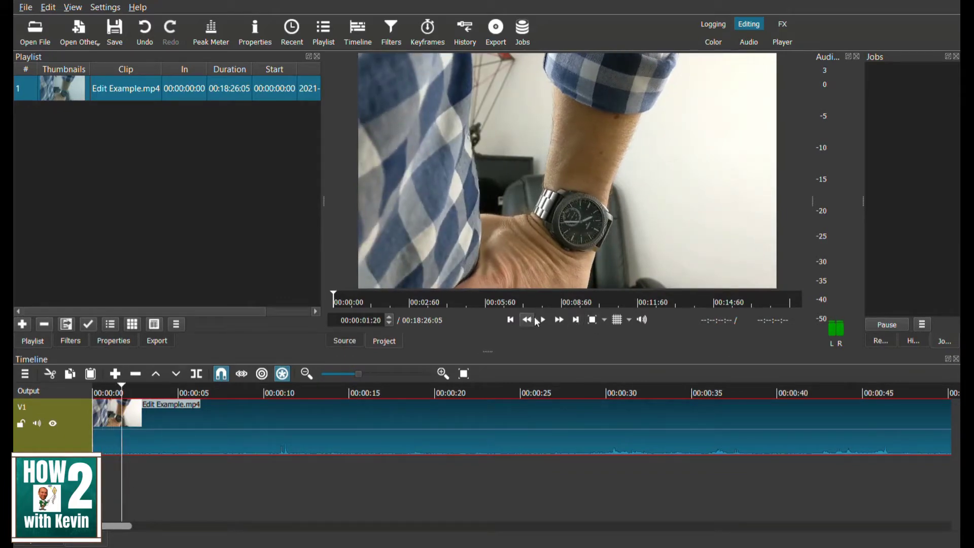
pyautogui.click(543, 321)
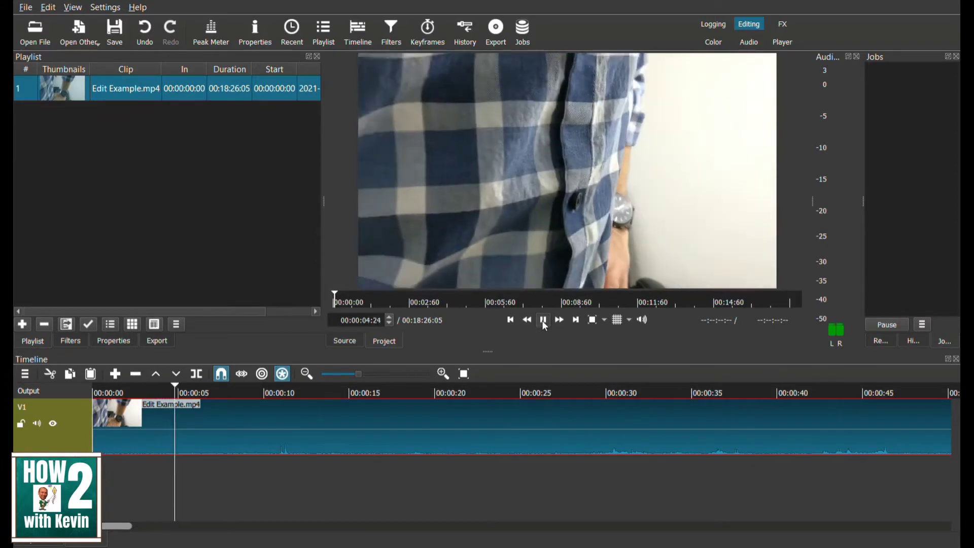
pyautogui.click(544, 322)
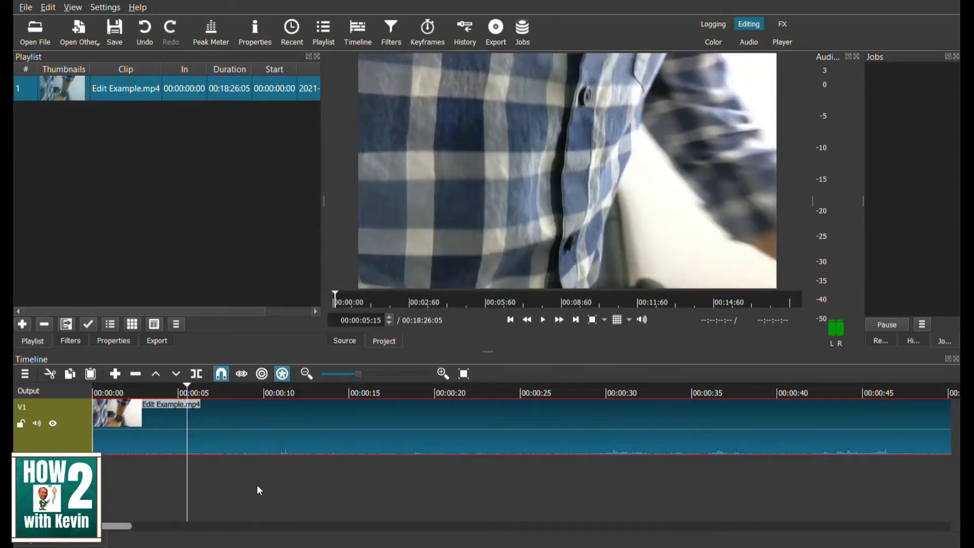
# Play the end of the clip to find where the speech stops and split it there at 00:18:20:25
pyautogui.click(449, 497)
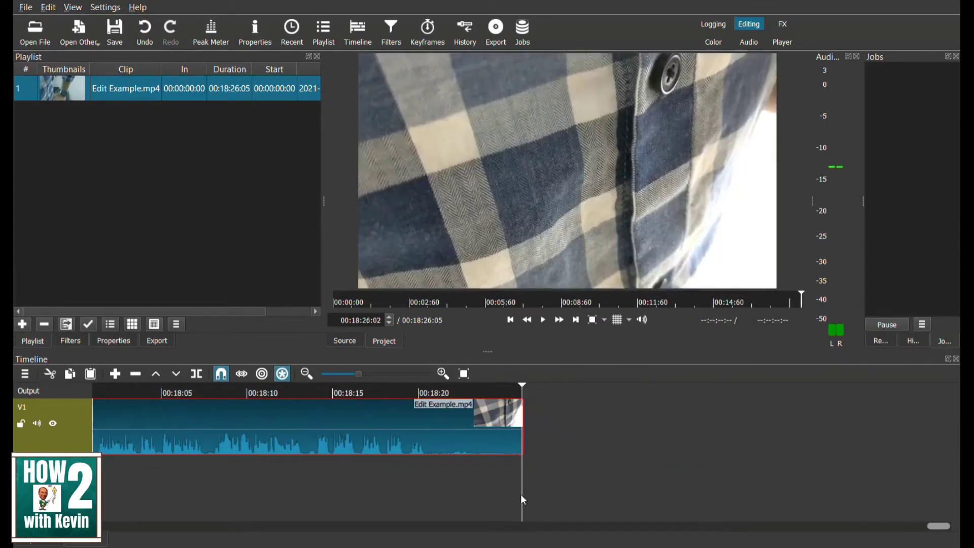
pyautogui.press('j')
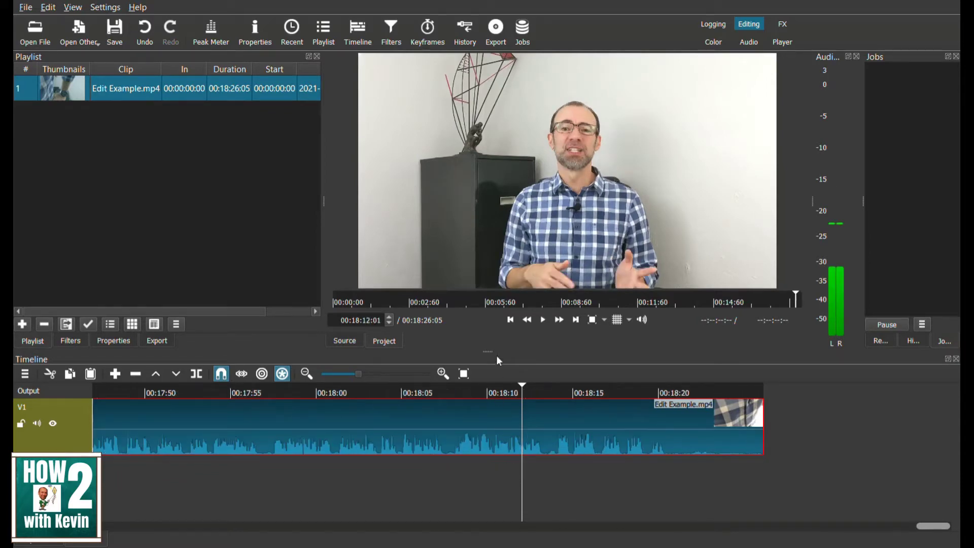
pyautogui.click(544, 319)
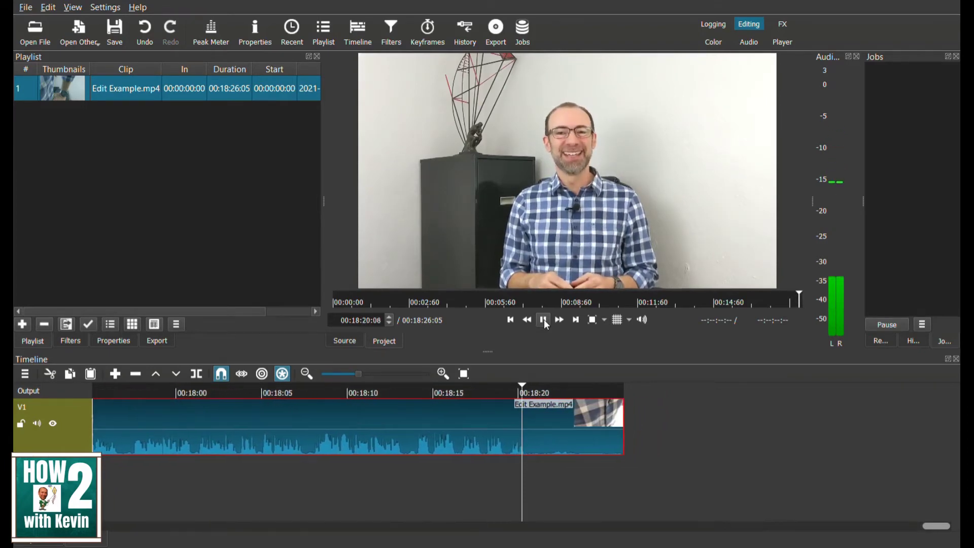
pyautogui.click(544, 318)
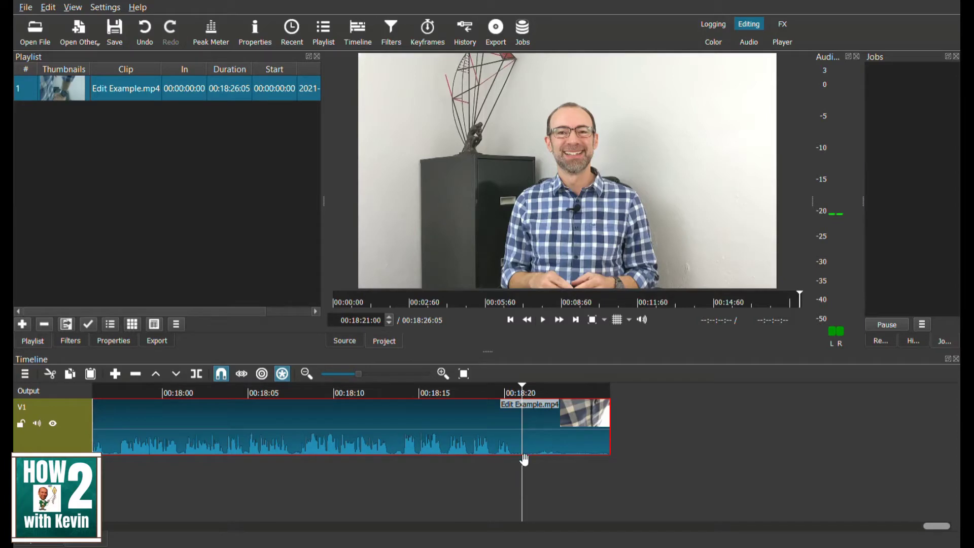
pyautogui.rightClick(462, 447)
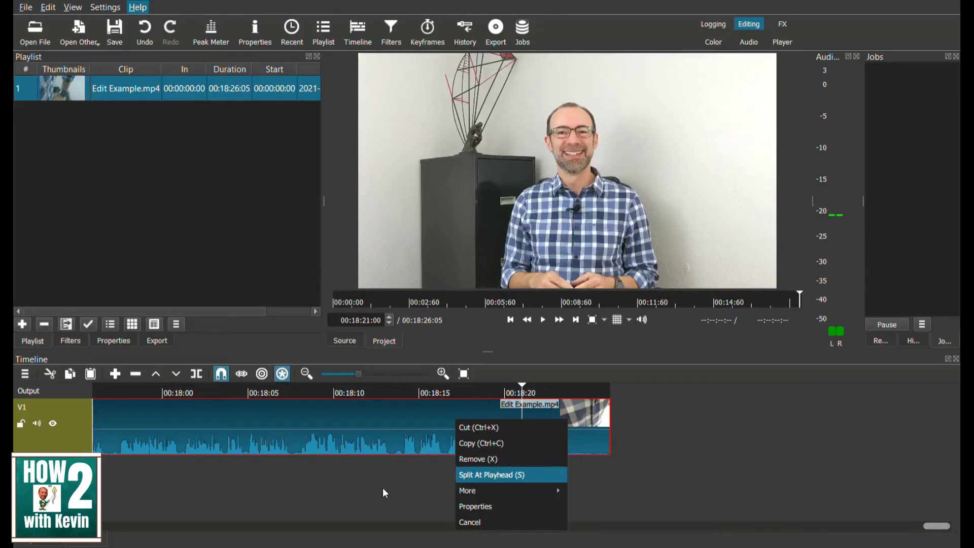
pyautogui.click(383, 488)
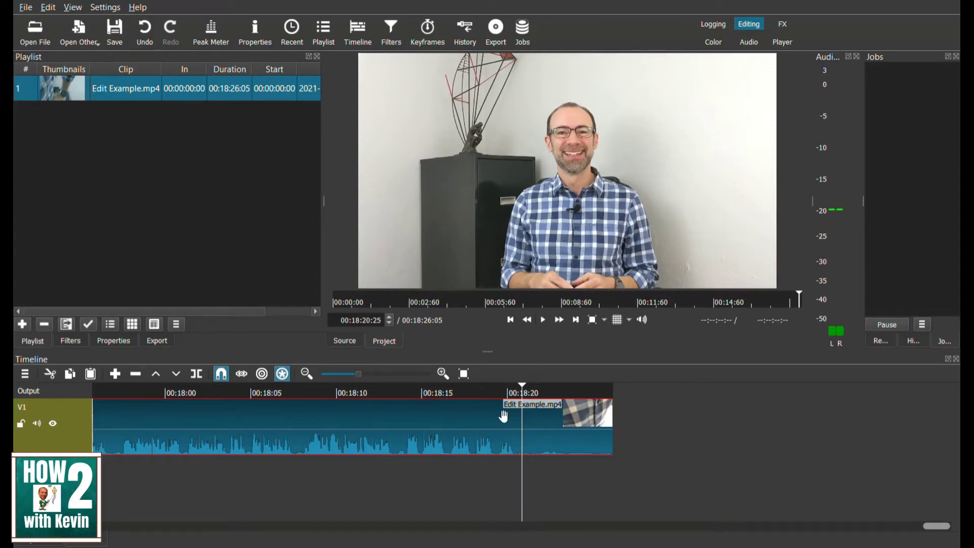
pyautogui.rightClick(512, 446)
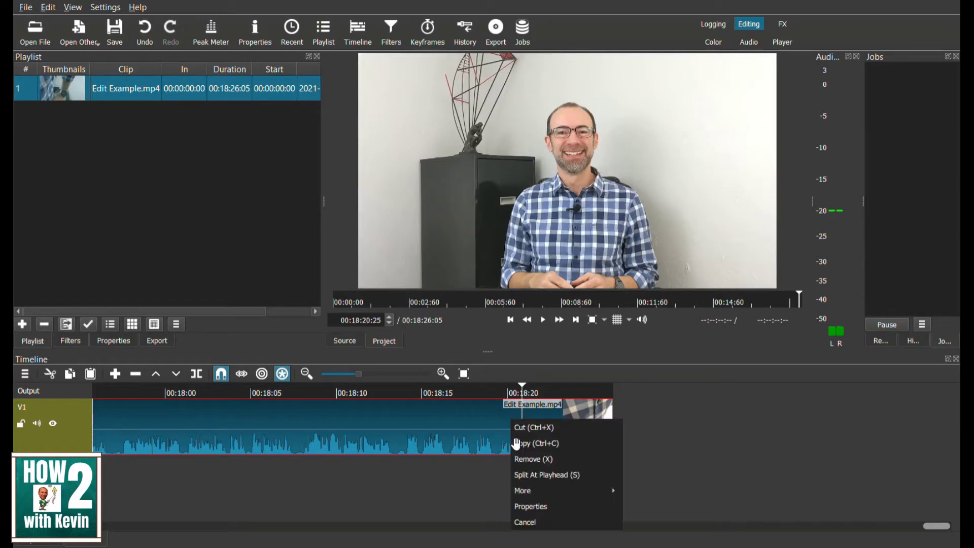
pyautogui.click(537, 477)
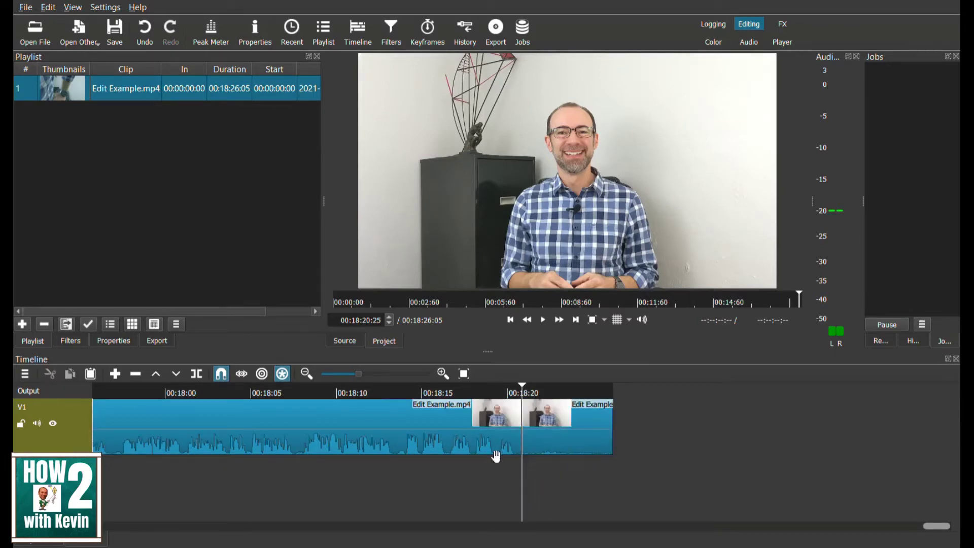
# Cut the short leftover segment after the split at the end of the video off the timeline
pyautogui.click(516, 480)
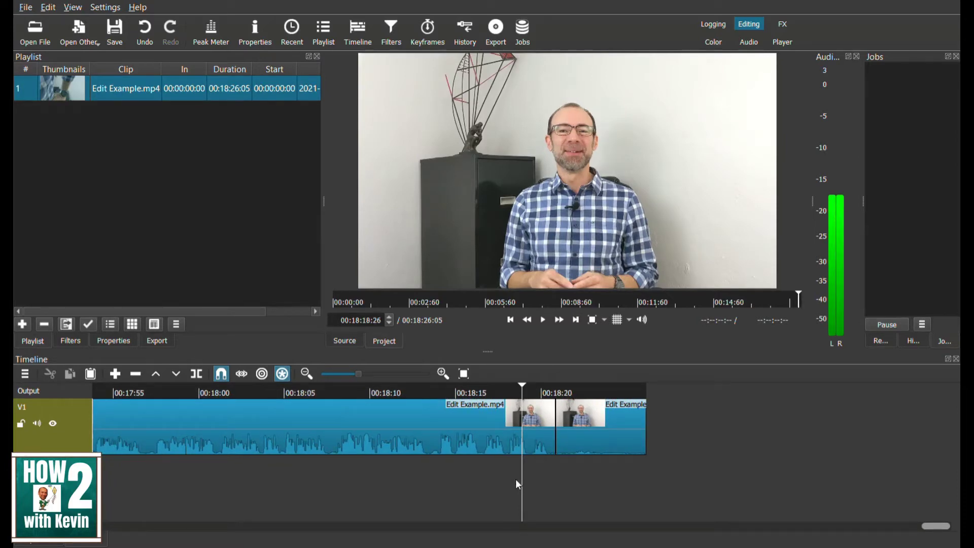
pyautogui.click(518, 480)
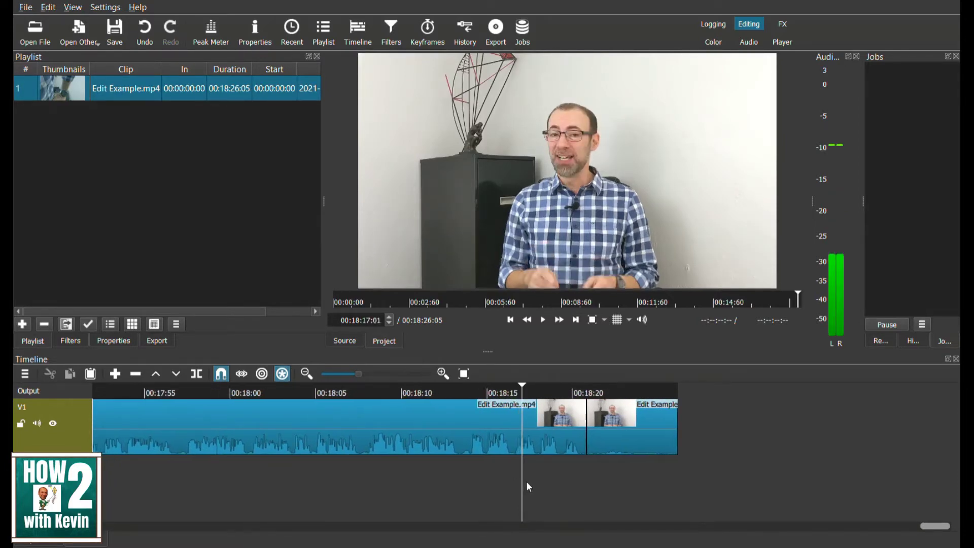
pyautogui.click(457, 434)
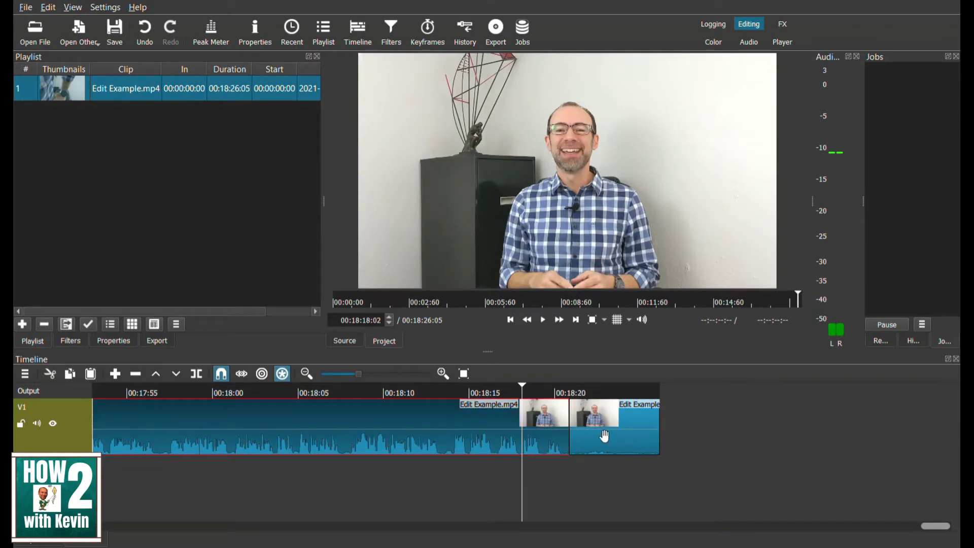
pyautogui.click(620, 439)
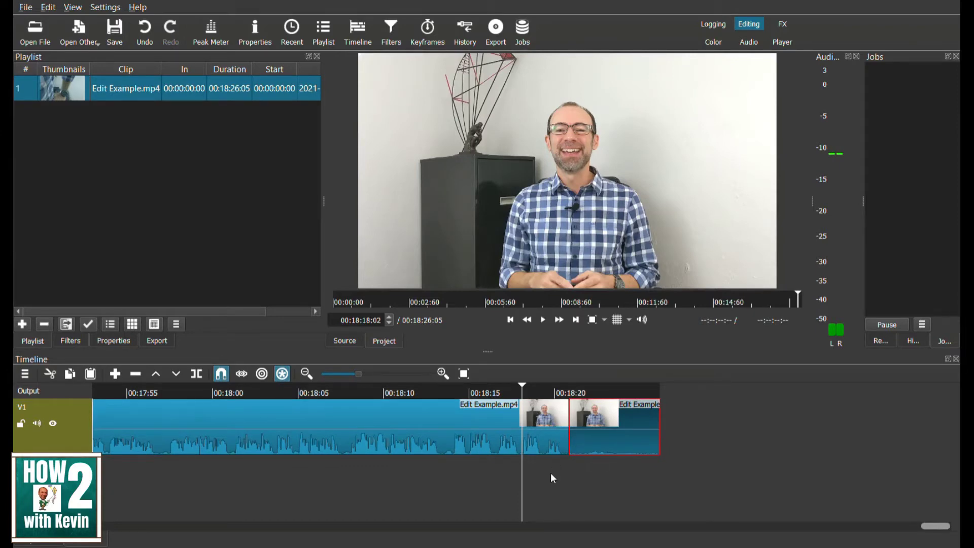
pyautogui.press('space')
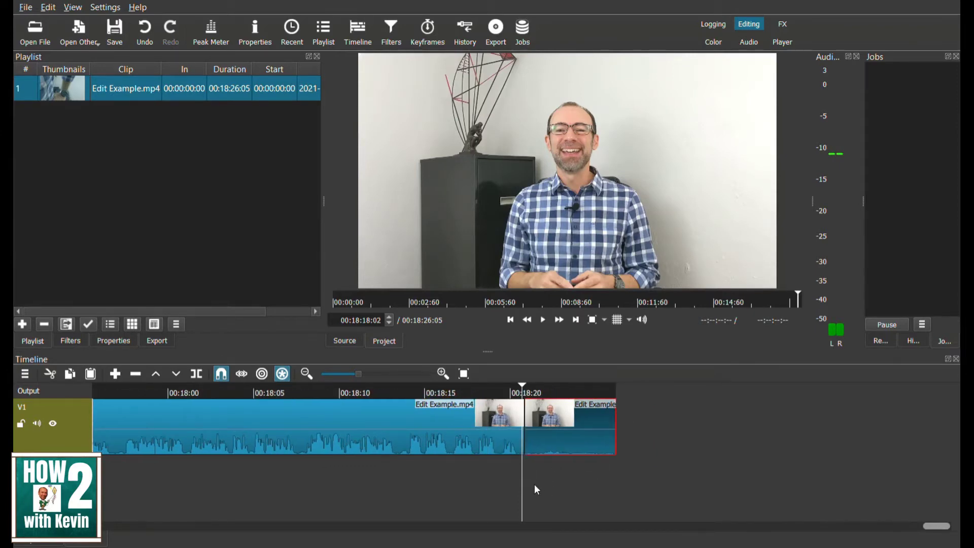
pyautogui.rightClick(553, 447)
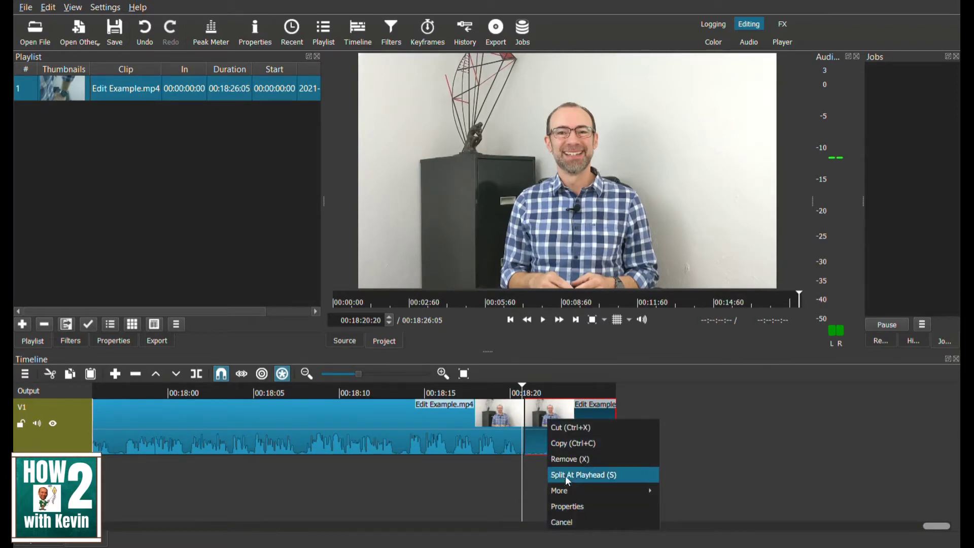
pyautogui.click(571, 429)
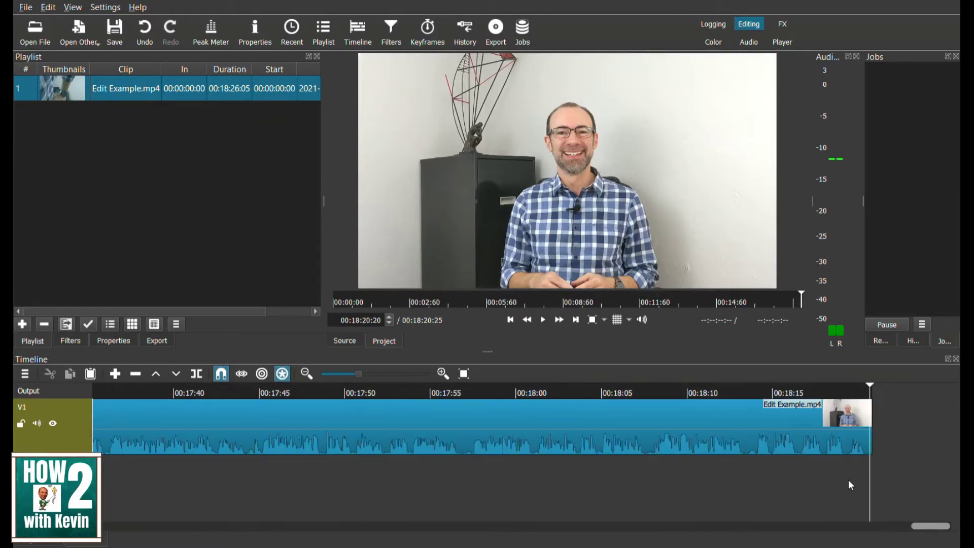
# Play the footage around 00:16:57 to examine where the speech resumes after the silent stretch
pyautogui.hscroll(5, 859, 480)
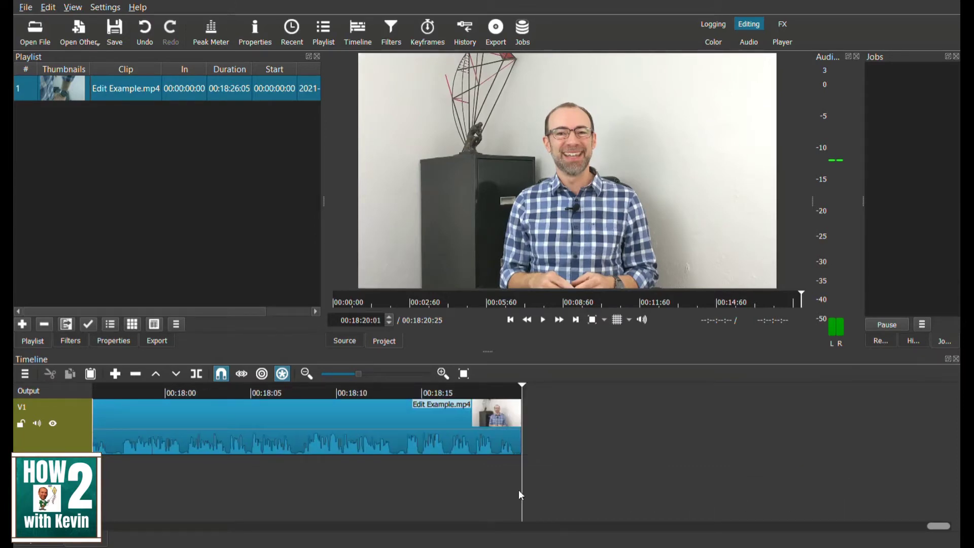
pyautogui.hscroll(-1, 510, 489)
pyautogui.click(544, 320)
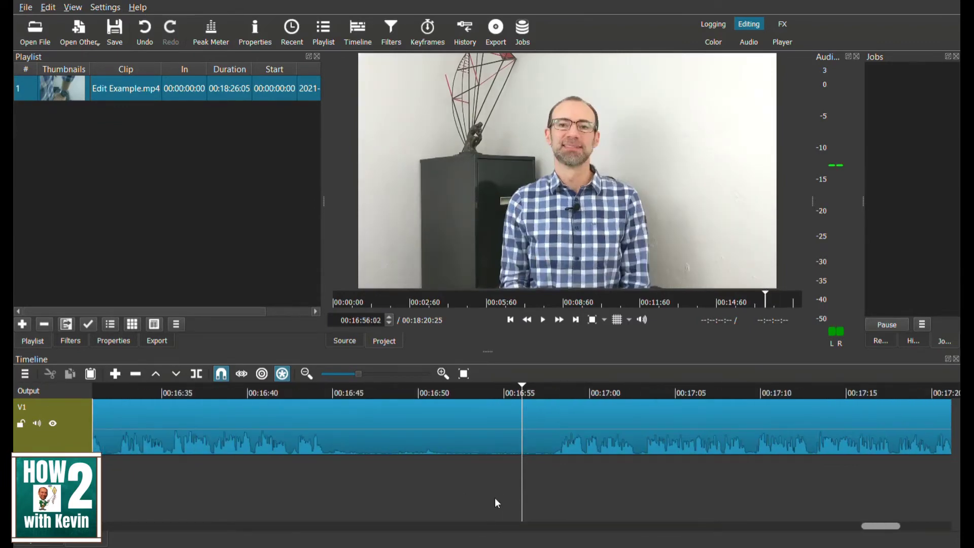
pyautogui.press('l')
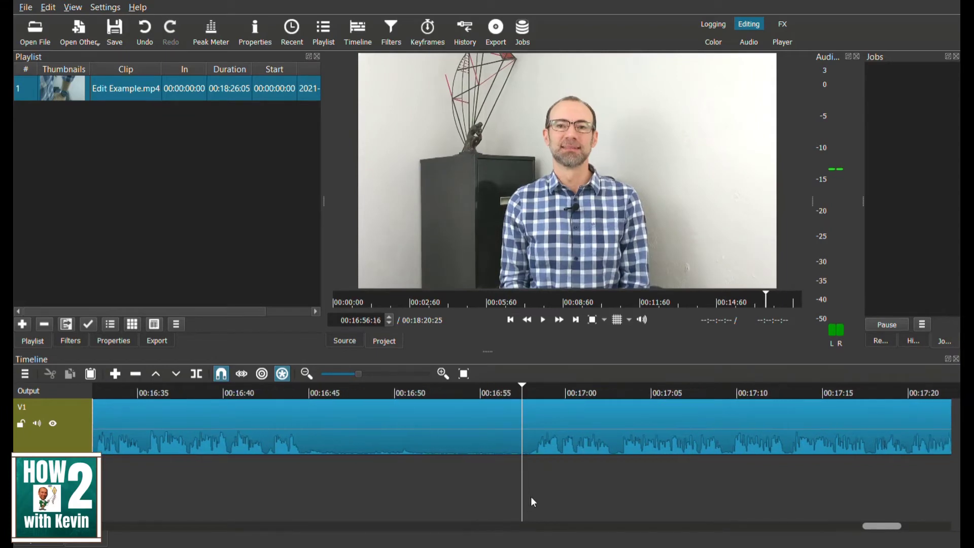
pyautogui.press('k')
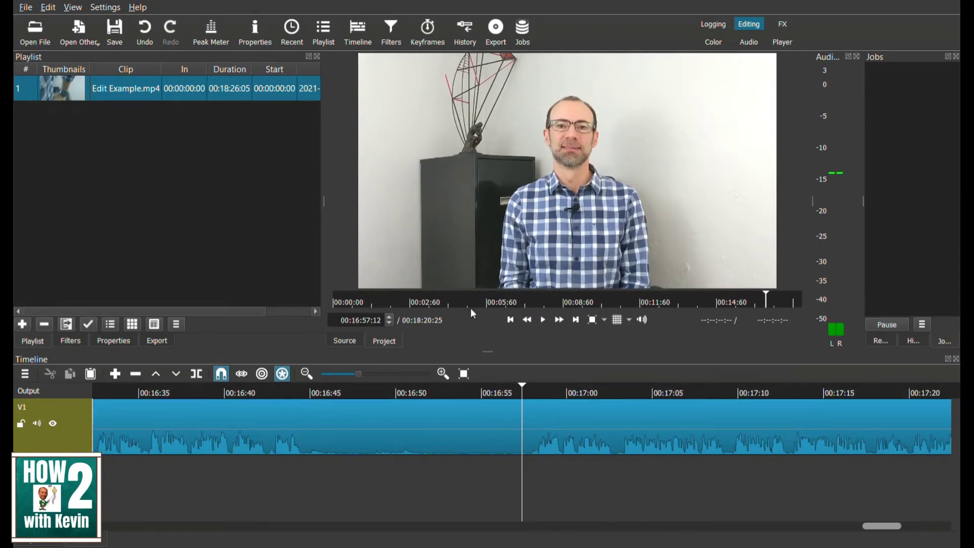
pyautogui.click(542, 323)
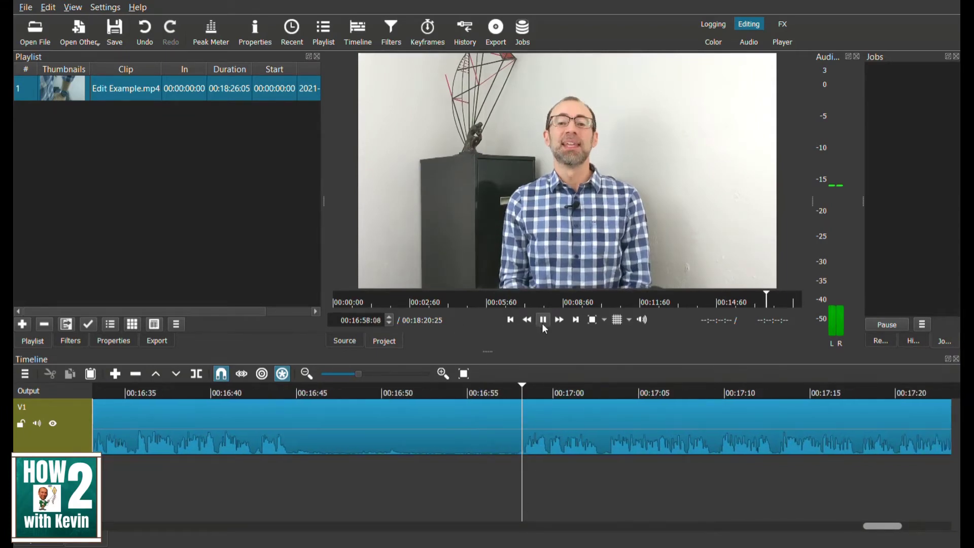
pyautogui.click(543, 323)
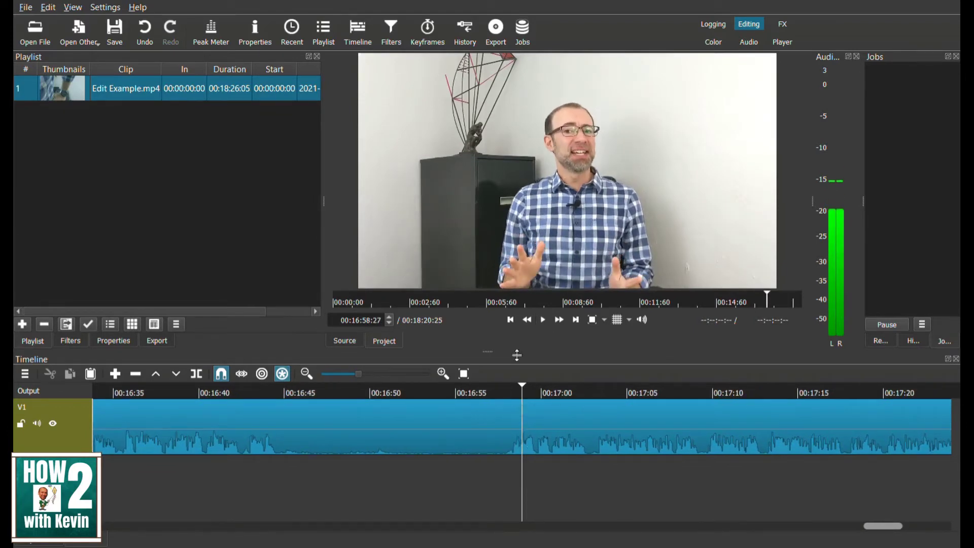
# Step the playhead back to 00:16:57:25, just before the speech resumes, and undo the last timeline edit
pyautogui.click(390, 324)
pyautogui.click(389, 323)
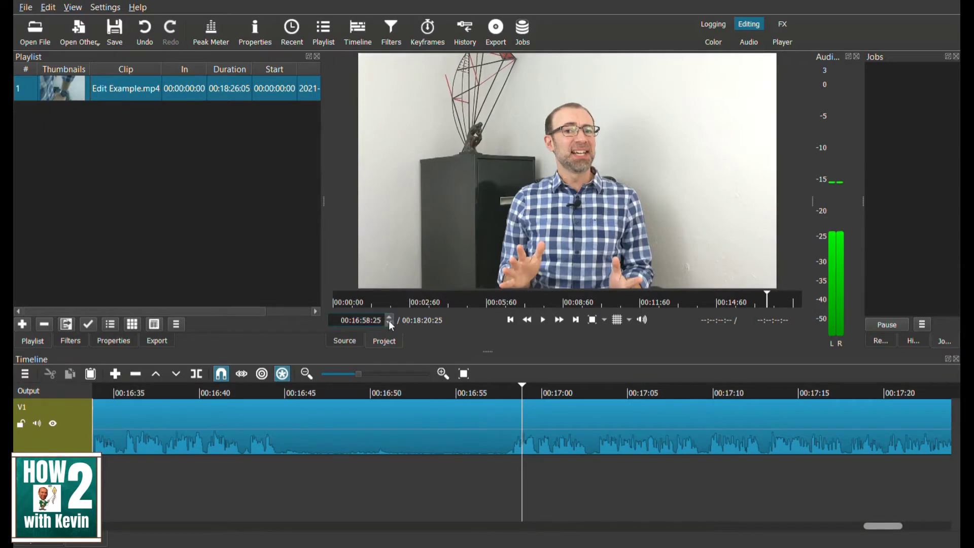
pyautogui.click(390, 324)
pyautogui.click(390, 324)
pyautogui.click(390, 324)
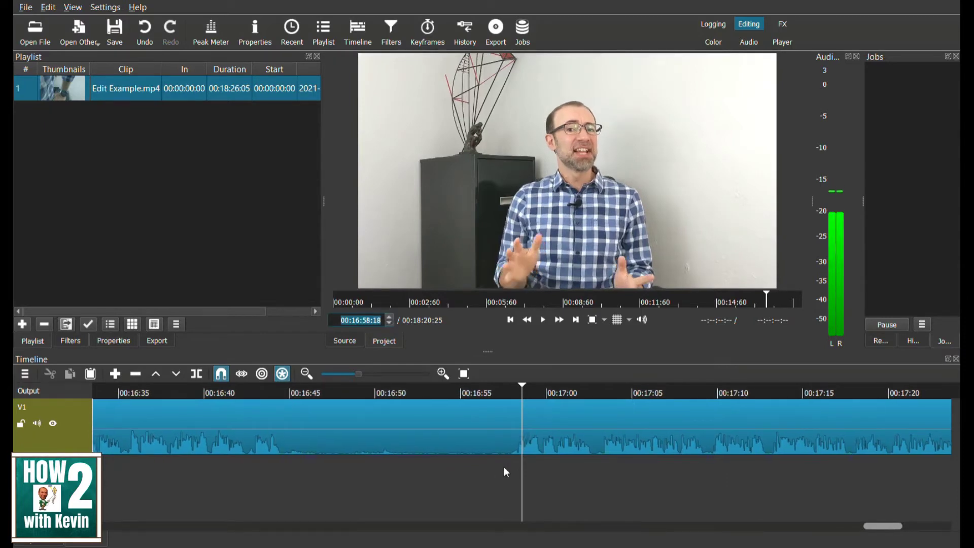
pyautogui.click(522, 472)
pyautogui.press('Left')
pyautogui.press('Left')
pyautogui.press('Left')
pyautogui.press('Left')
pyautogui.press('Left')
pyautogui.press('Left')
pyautogui.press('Left')
pyautogui.press('Left')
pyautogui.press('Left')
pyautogui.press('Left')
pyautogui.press('Left')
pyautogui.press('Left')
pyautogui.press('Left')
pyautogui.press('Left')
pyautogui.press('Left')
pyautogui.press('Left')
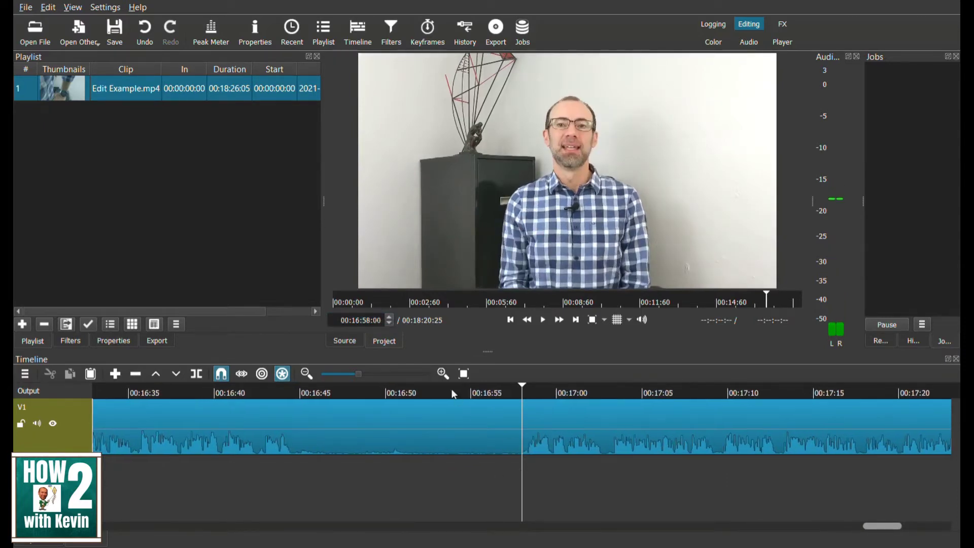
pyautogui.click(389, 324)
pyautogui.click(388, 324)
pyautogui.click(389, 324)
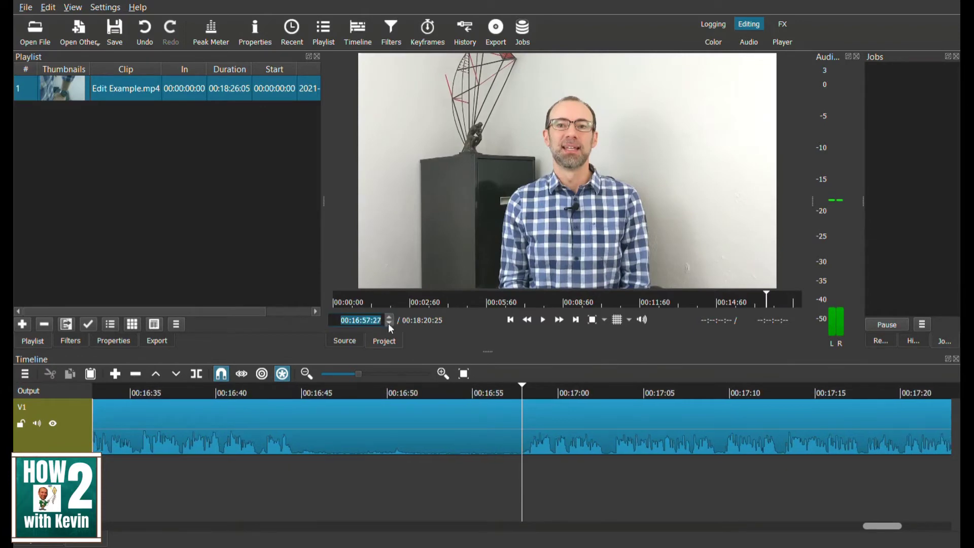
pyautogui.click(388, 325)
pyautogui.click(389, 324)
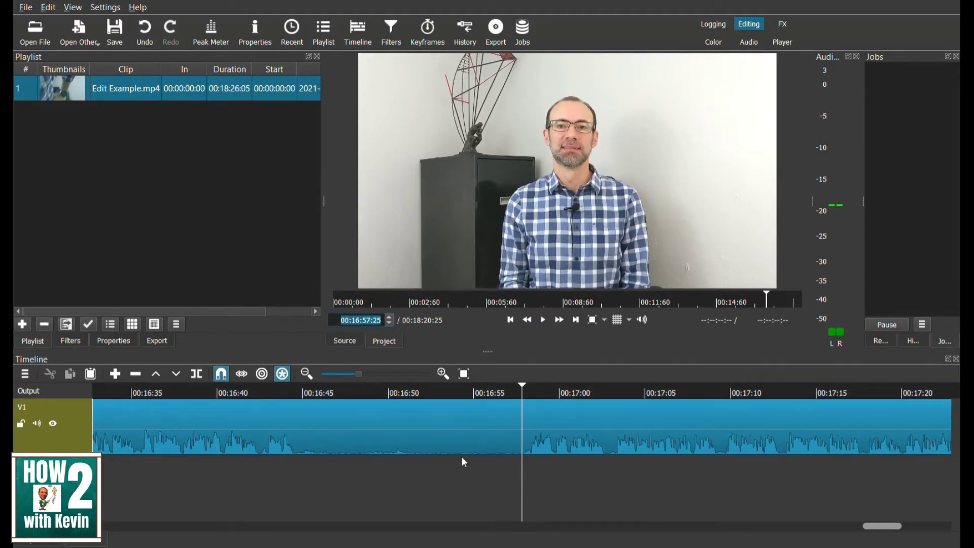
pyautogui.hotkey('ctrl', 'z')
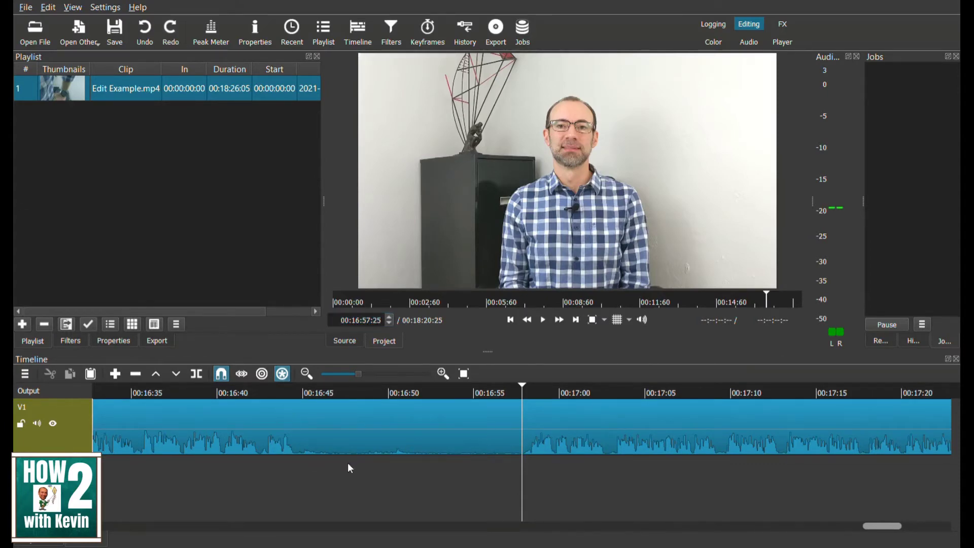
# Split the clip on V1 at 00:16:57:25, where the speech resumes after the silent stretch
pyautogui.click(537, 447)
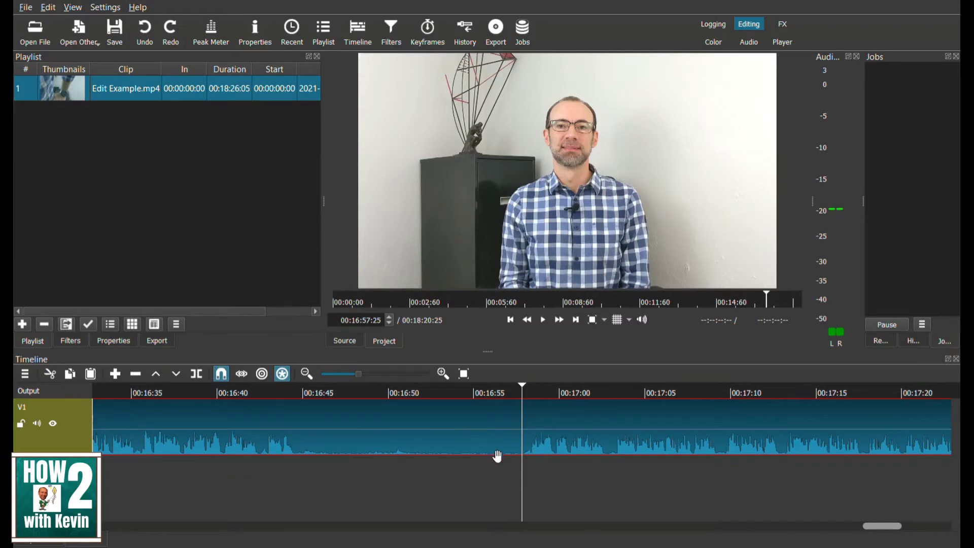
pyautogui.rightClick(537, 446)
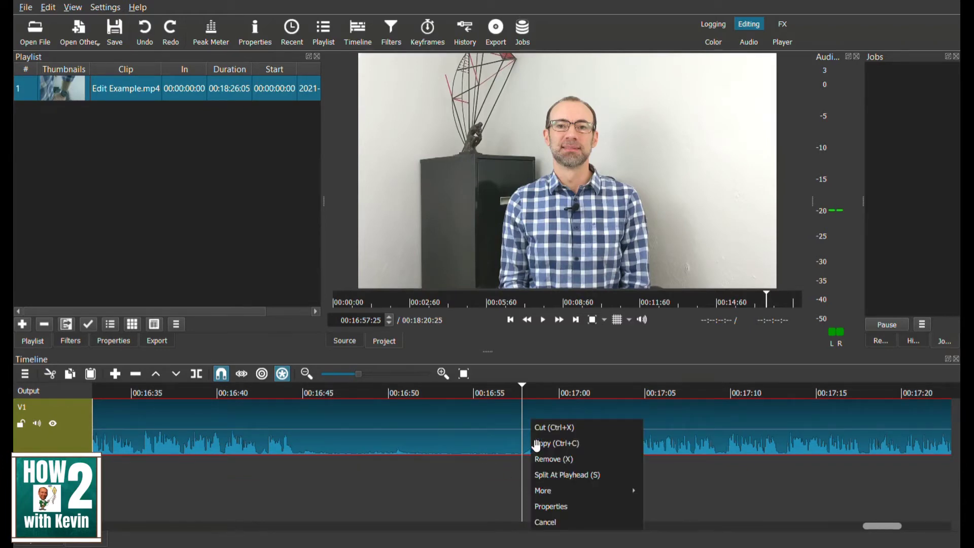
pyautogui.click(547, 477)
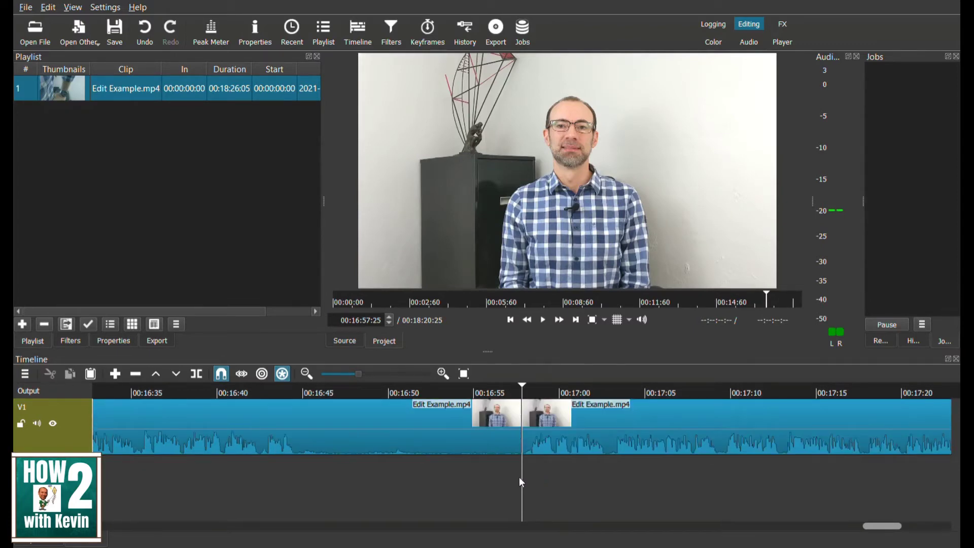
# Move the playhead back to 00:16:44:17, where the speech stops before the silent stretch
pyautogui.press('j')
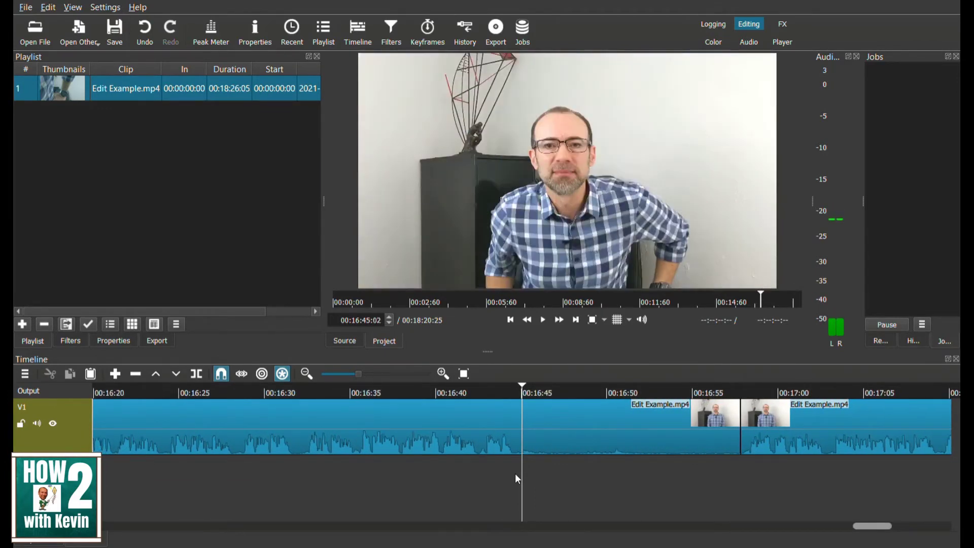
pyautogui.click(389, 323)
pyautogui.click(389, 323)
pyautogui.click(389, 323)
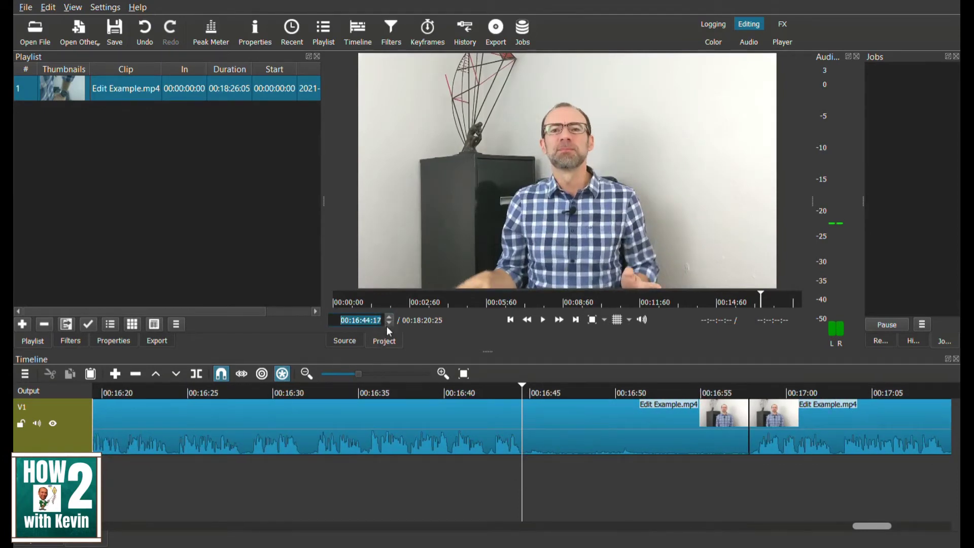
pyautogui.click(389, 324)
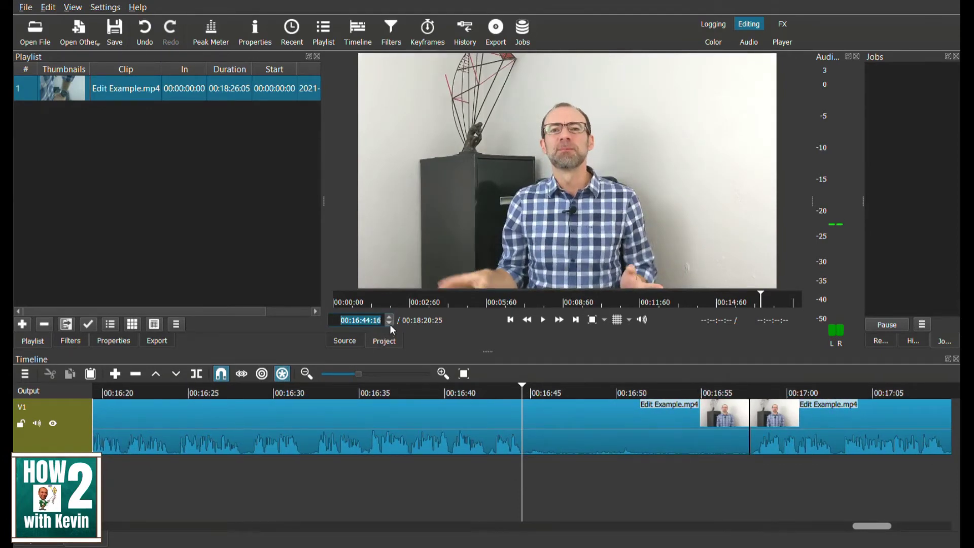
pyautogui.click(389, 324)
pyautogui.click(390, 324)
pyautogui.click(390, 324)
pyautogui.click(390, 325)
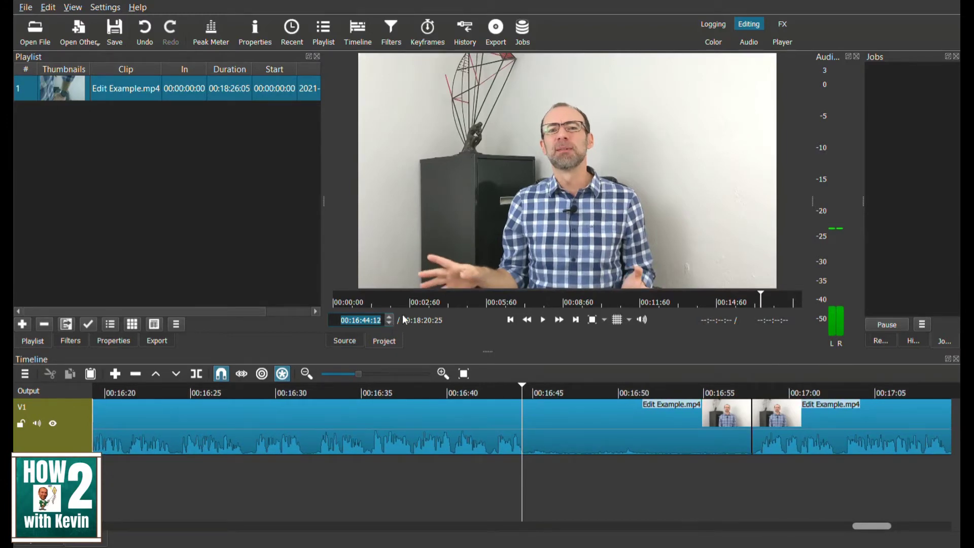
pyautogui.click(390, 316)
pyautogui.click(390, 316)
pyautogui.click(390, 317)
pyautogui.click(391, 316)
pyautogui.click(390, 316)
# Split the clip at the playhead and cut the silent segment between the two splits off the timeline
pyautogui.click(499, 445)
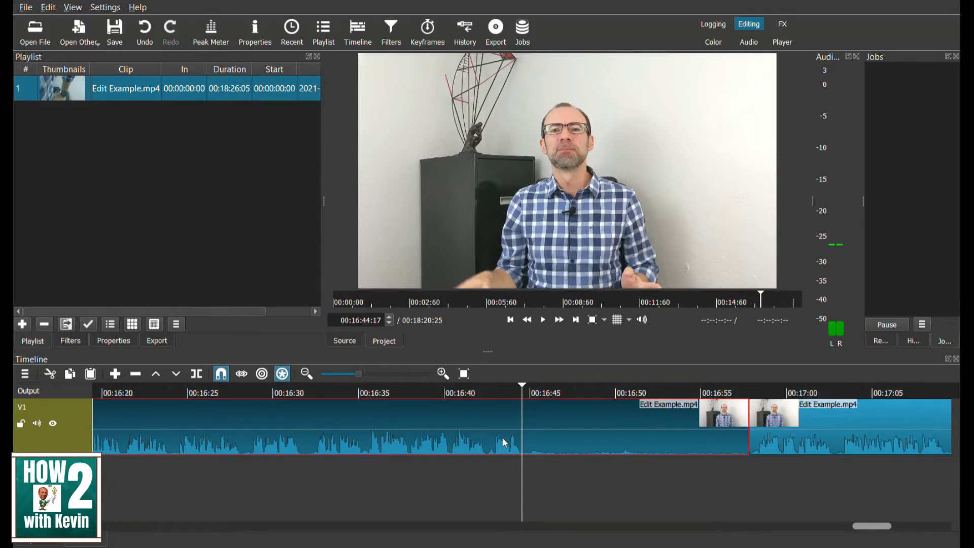
pyautogui.rightClick(507, 442)
pyautogui.click(539, 477)
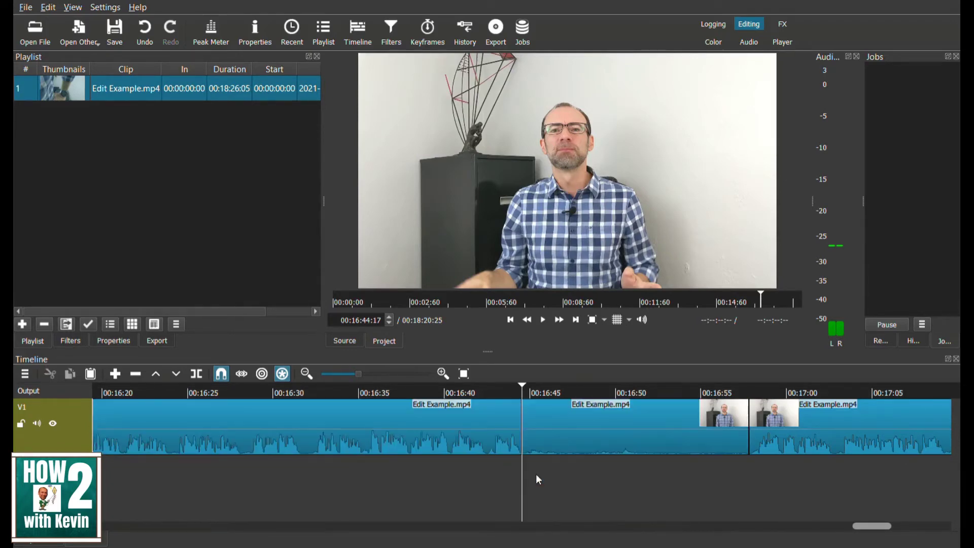
pyautogui.rightClick(582, 447)
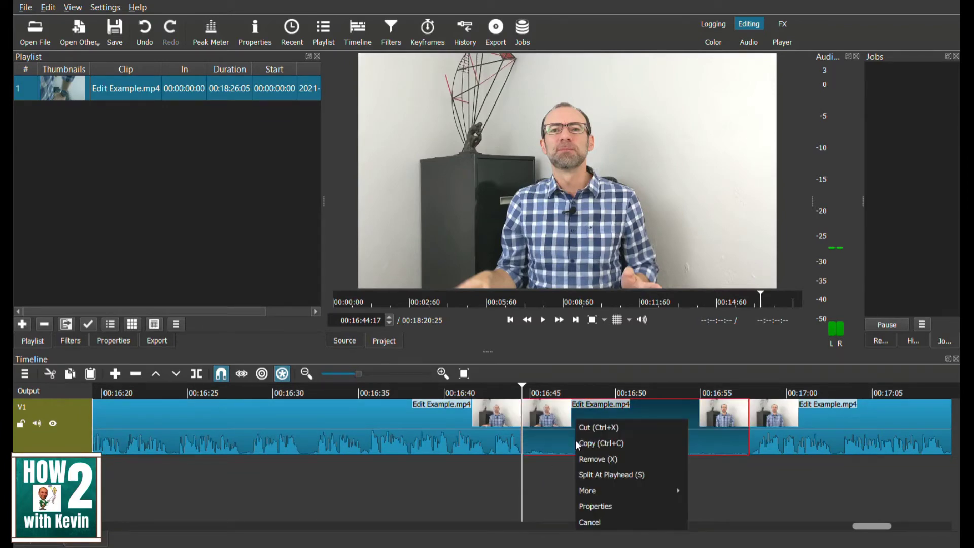
pyautogui.click(601, 429)
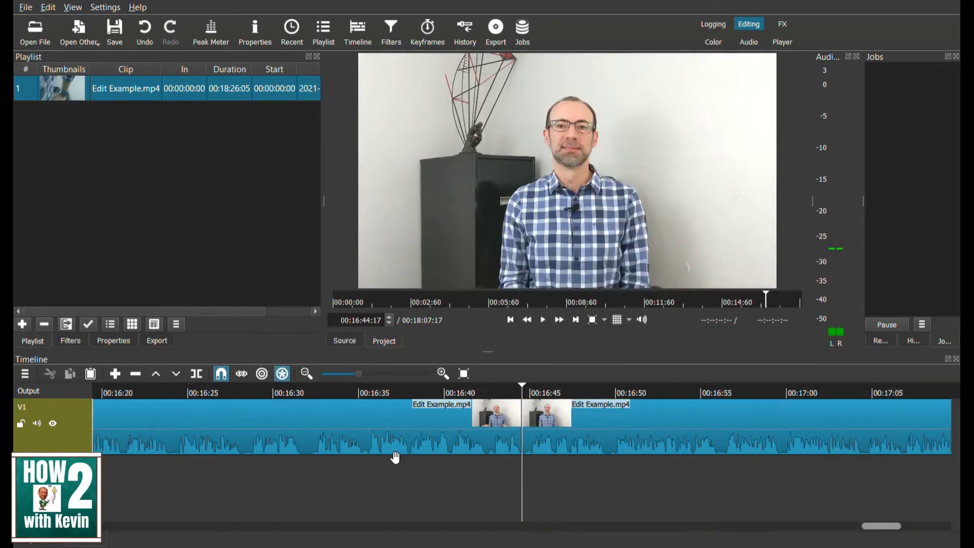
# Shift the clip after the cut about 6 seconds later to open a gap, and remove that gap again
pyautogui.click(559, 447)
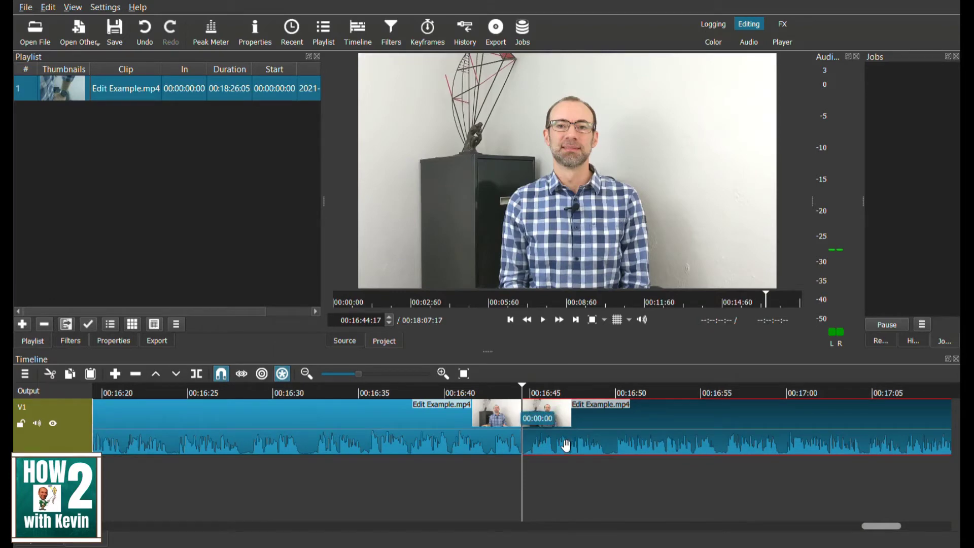
pyautogui.moveTo(567, 446); pyautogui.dragTo(686, 442)
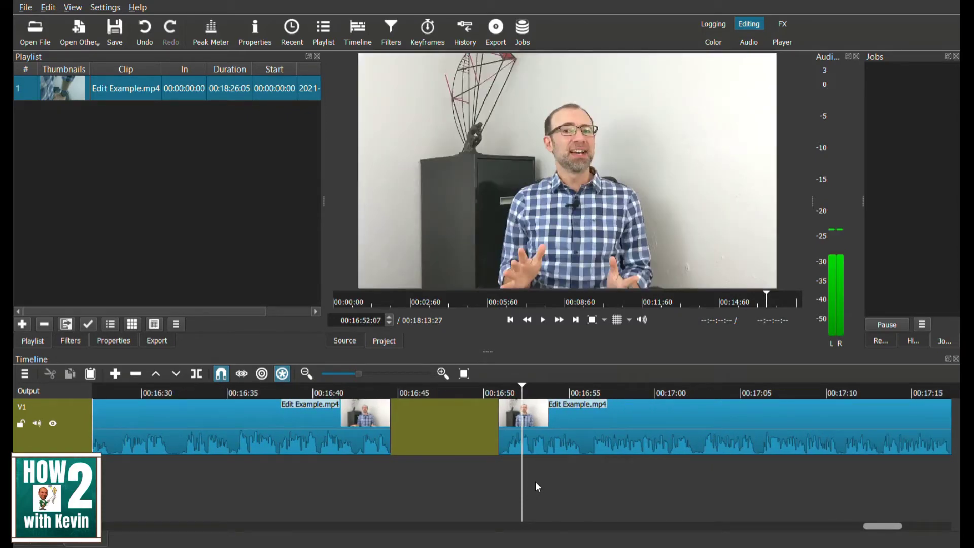
pyautogui.scroll(5, 530, 478)
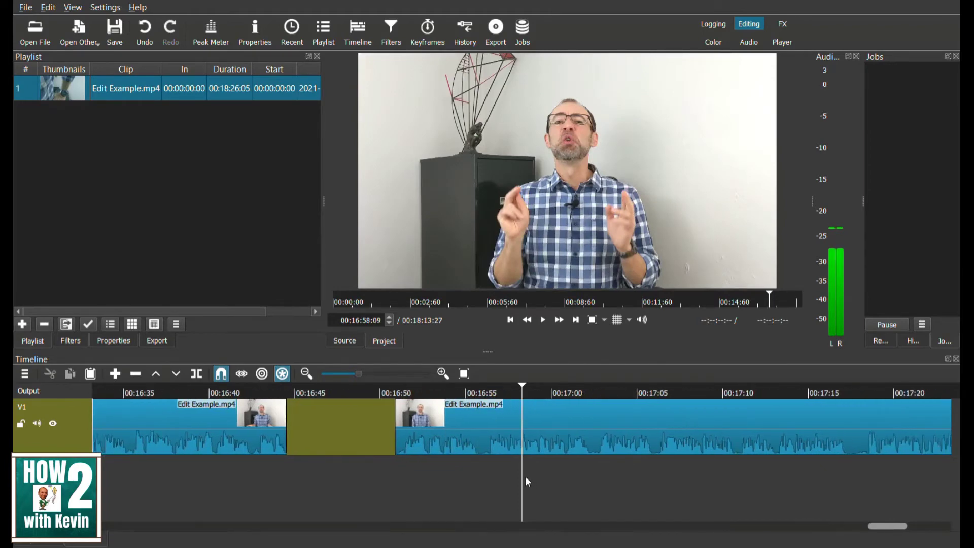
pyautogui.scroll(2, 506, 484)
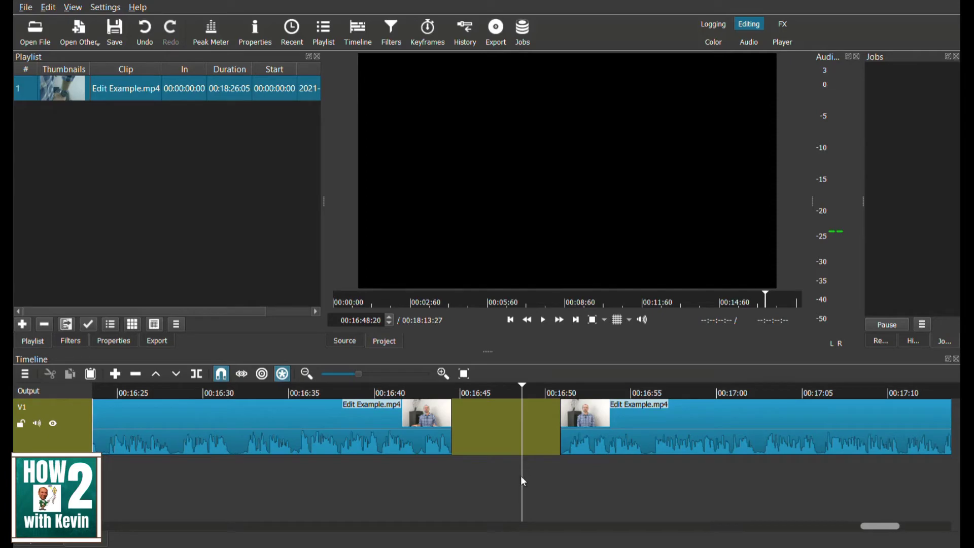
pyautogui.rightClick(491, 431)
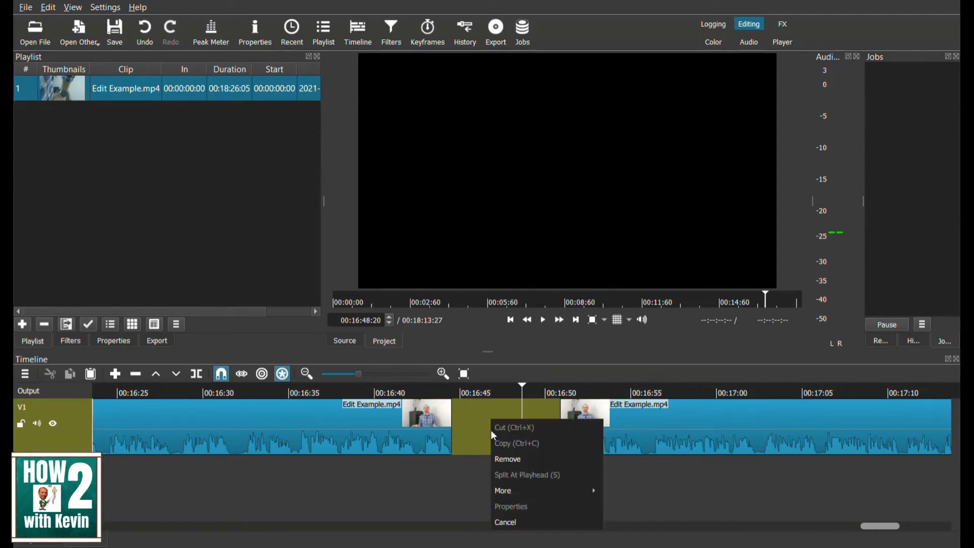
pyautogui.click(499, 461)
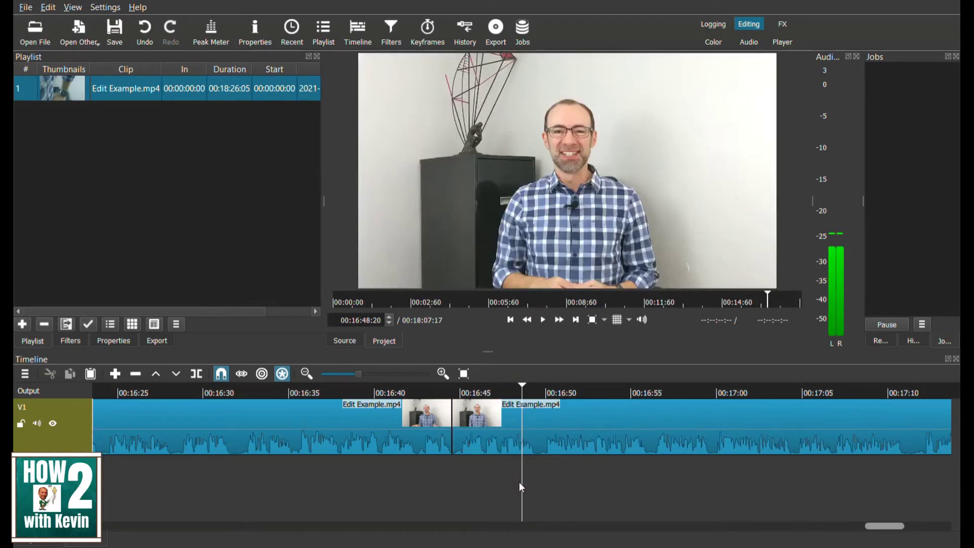
# Add a Brightness filter to the clip after the cut and raise its level to 139.6%
pyautogui.hotkey('alt', 'Left')
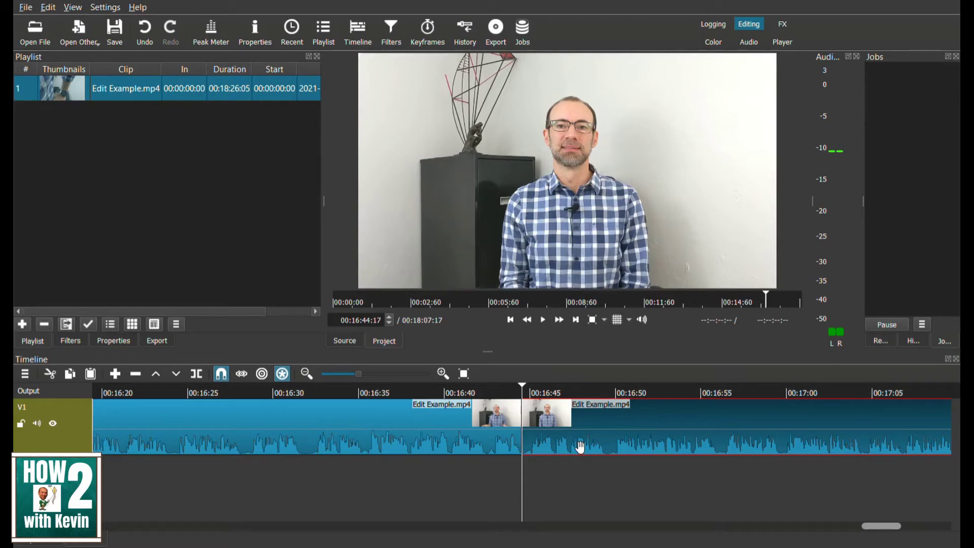
pyautogui.click(71, 341)
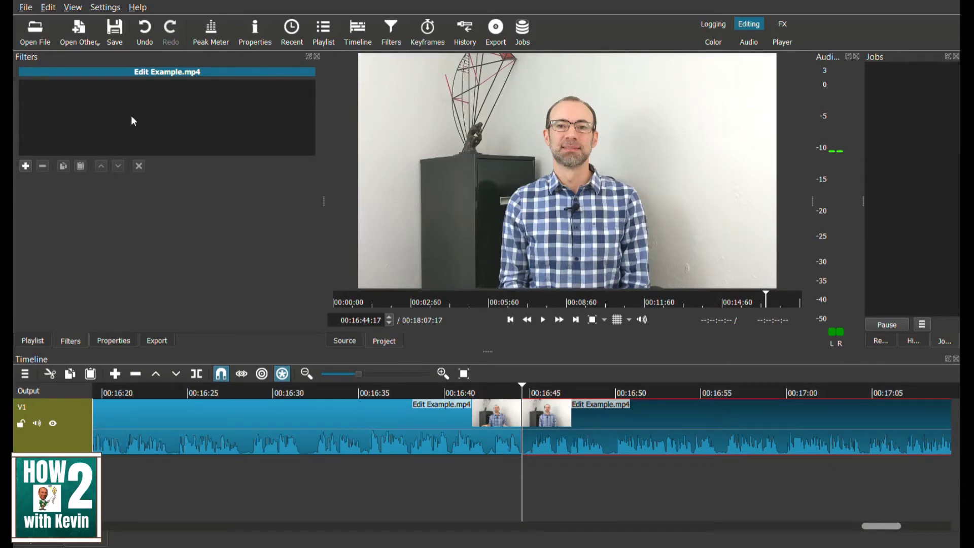
pyautogui.click(25, 166)
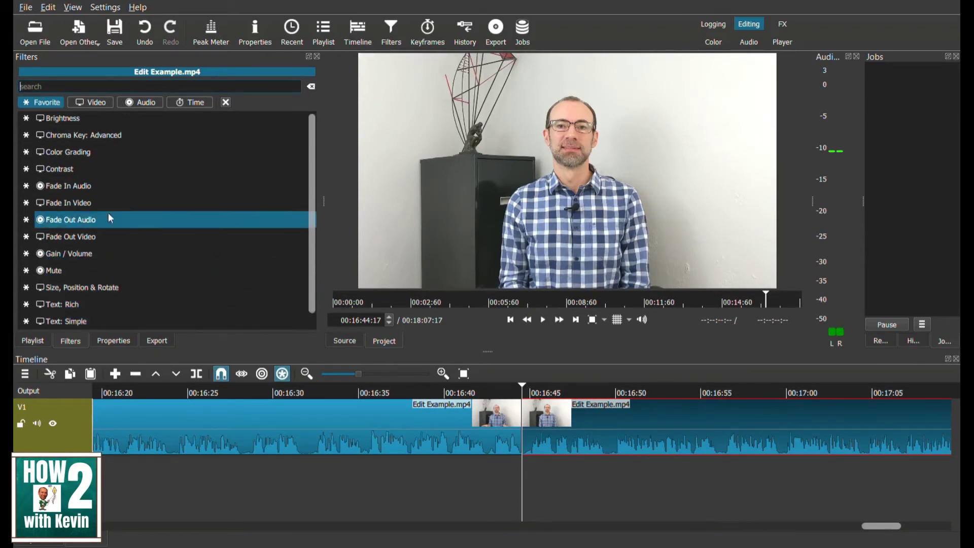
pyautogui.click(80, 125)
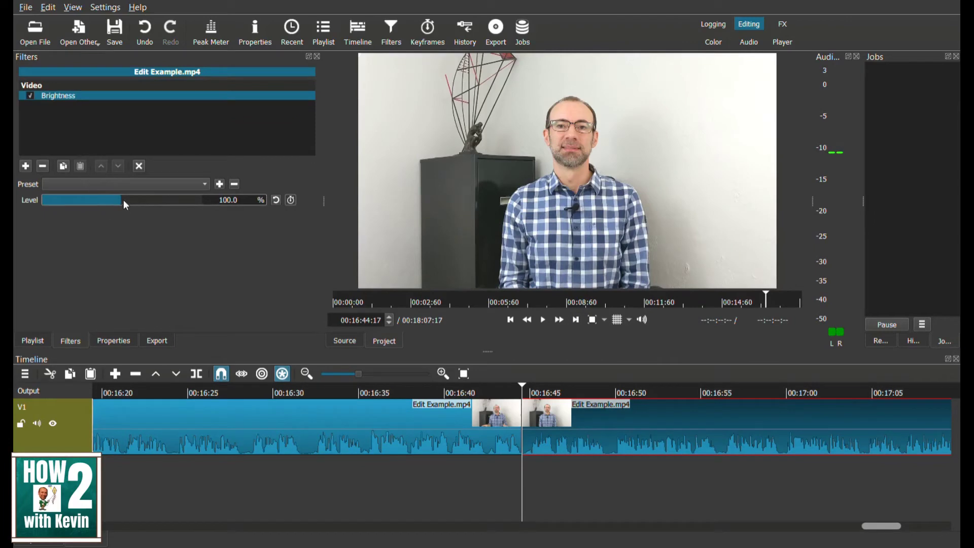
pyautogui.moveTo(124, 200); pyautogui.dragTo(155, 203)
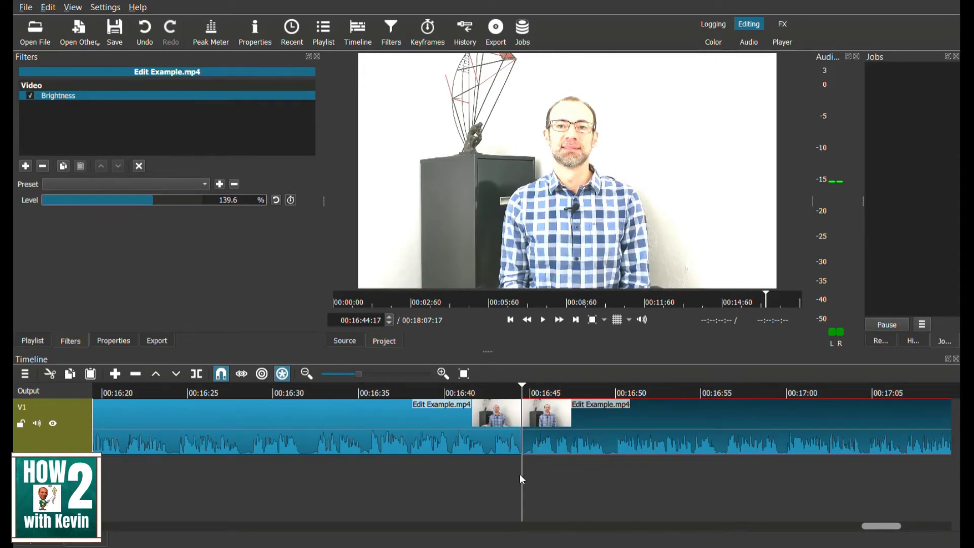
# Play the footage across the cut at 00:16:44:17 to compare the brightness of the two clips
pyautogui.press('j')
pyautogui.press('k')
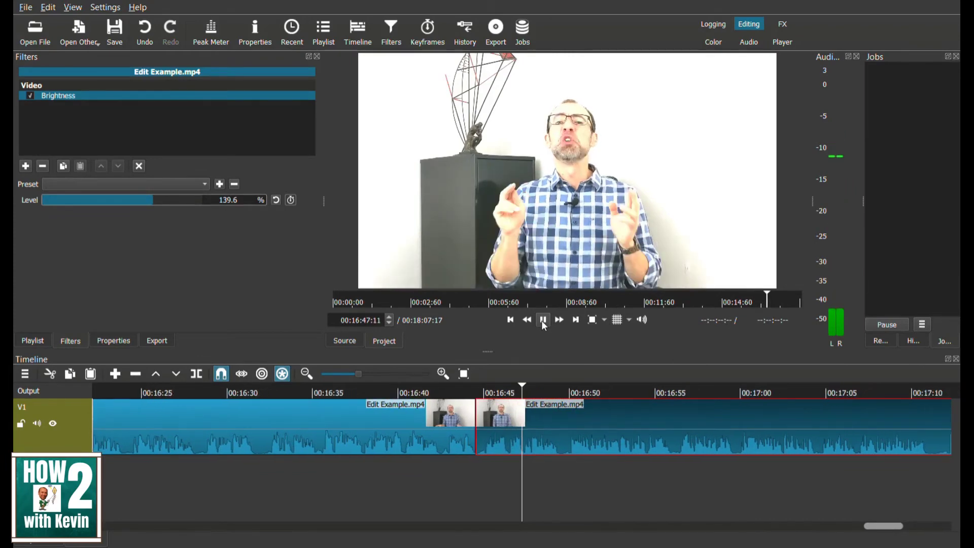
pyautogui.press('k')
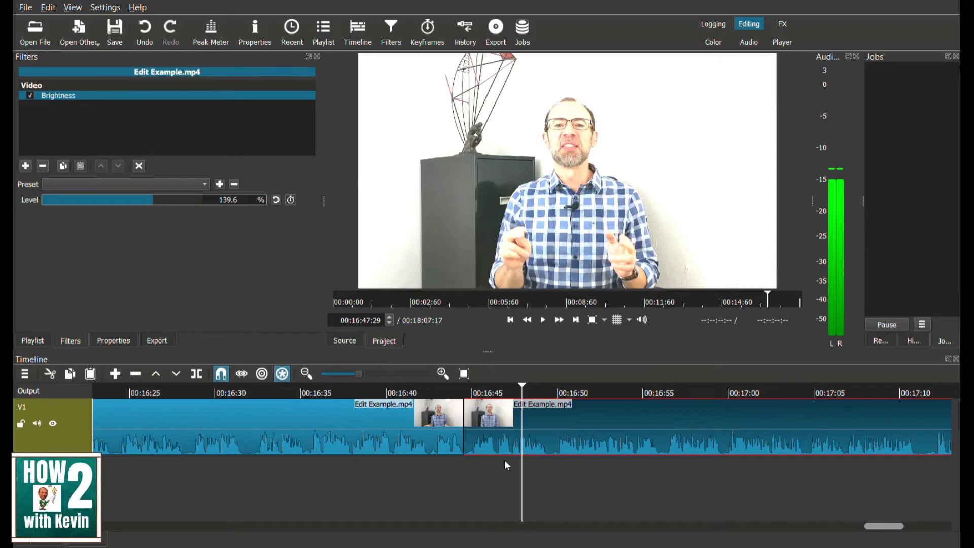
# Add a Text: Simple filter to the brightened clip with the text "Thank you for watching"
pyautogui.click(26, 165)
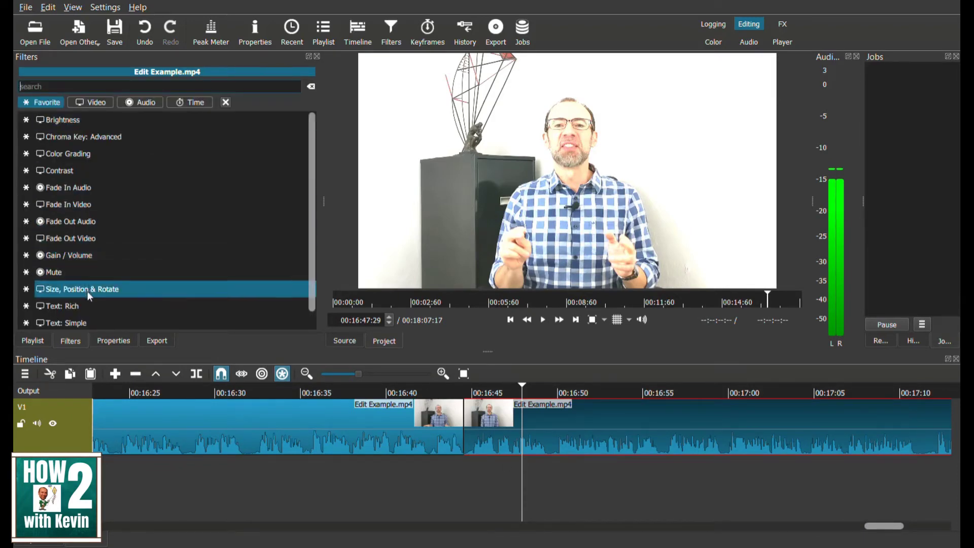
pyautogui.click(100, 322)
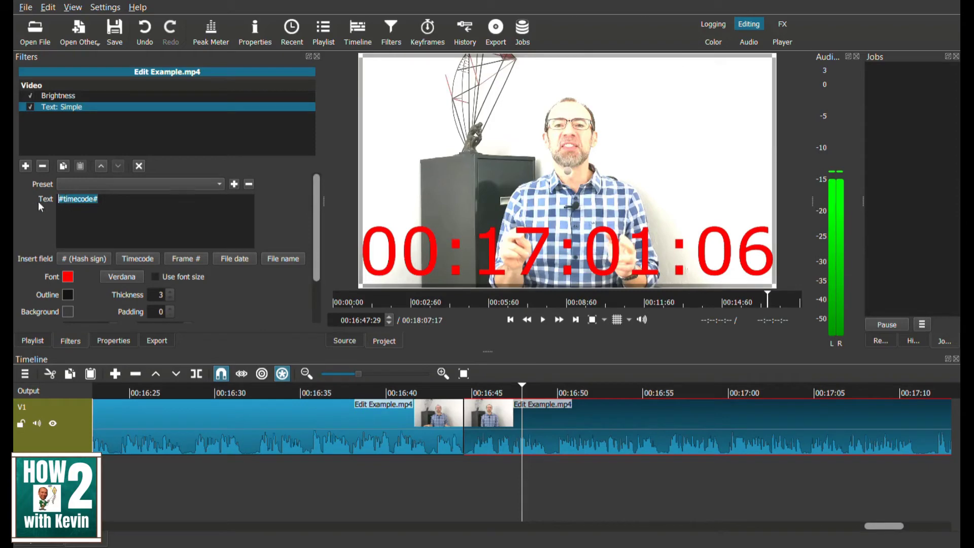
pyautogui.write('Tha')
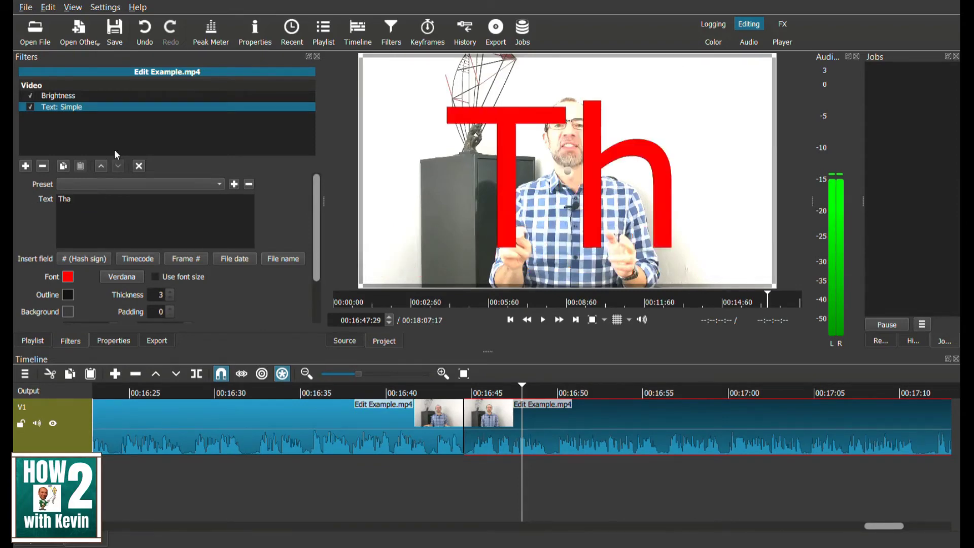
pyautogui.write('nk you fo')
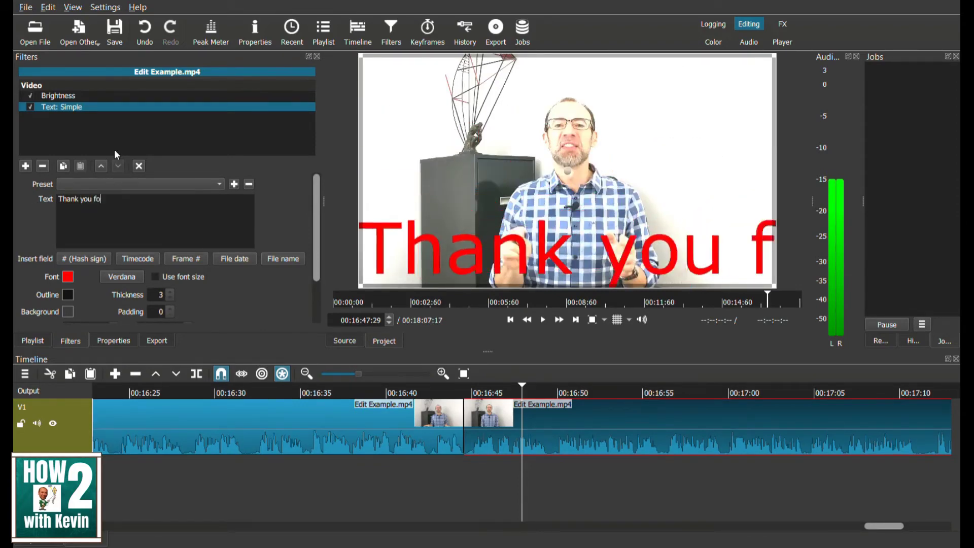
pyautogui.write('r watching')
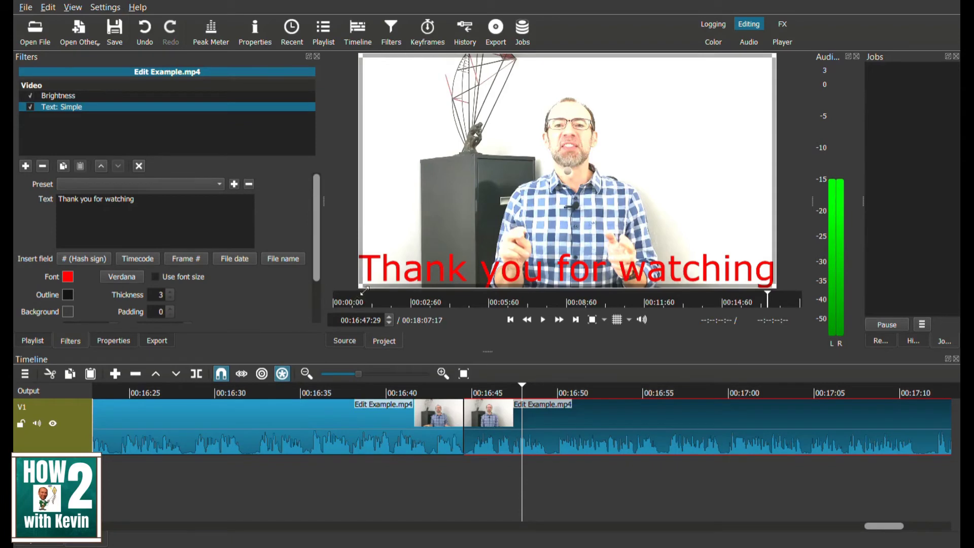
# Shrink the text box into the upper-right corner of the video frame and break the text into two lines after "Thank you"
pyautogui.moveTo(365, 292); pyautogui.dragTo(624, 137)
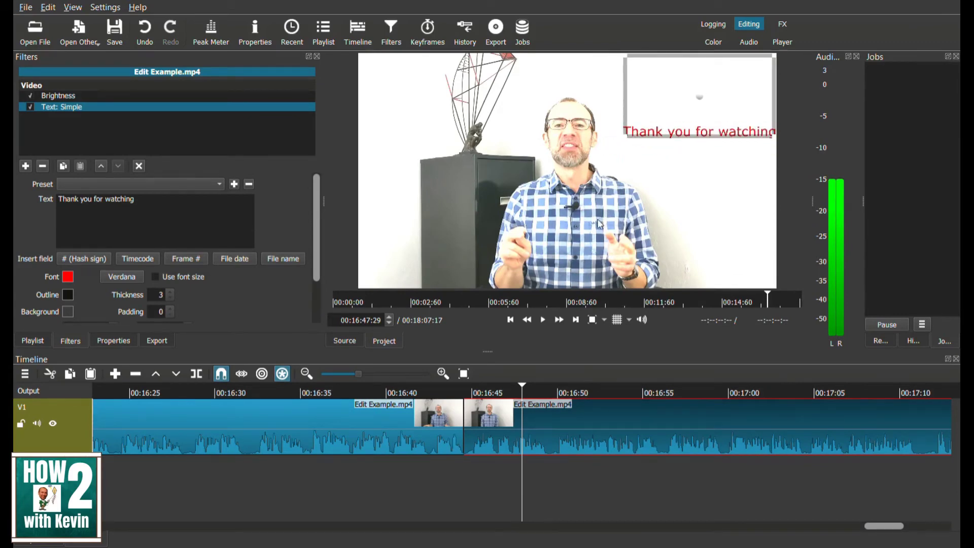
pyautogui.click(91, 200)
pyautogui.press('Return')
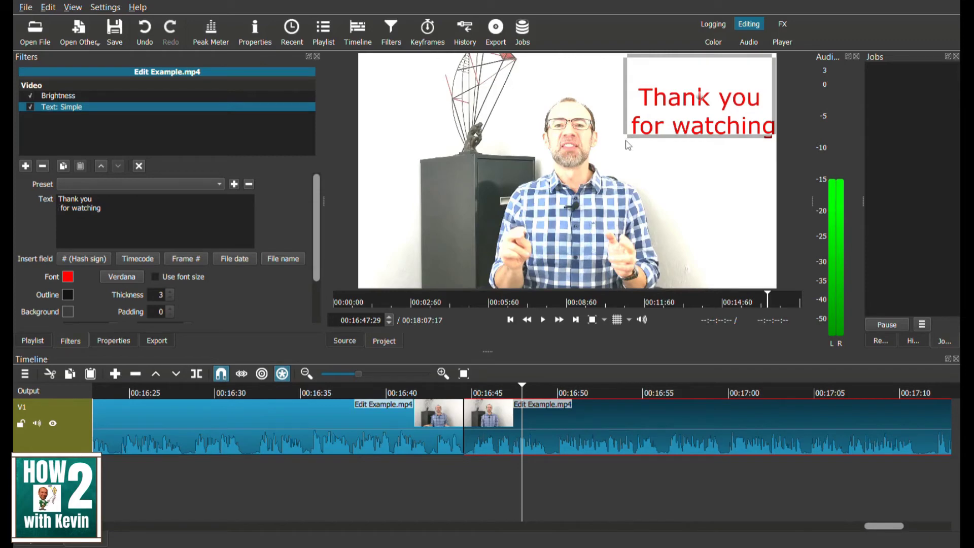
pyautogui.moveTo(625, 138); pyautogui.dragTo(619, 156)
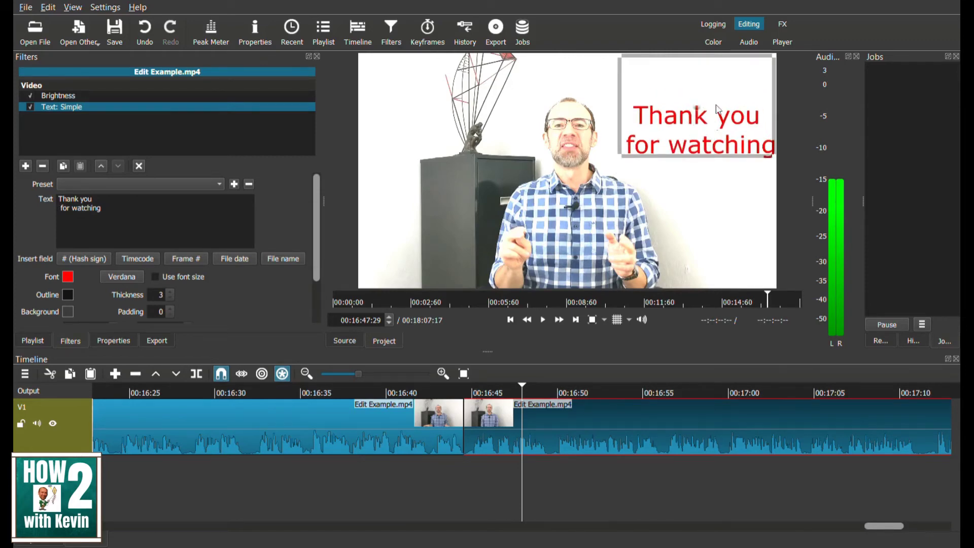
pyautogui.moveTo(703, 103); pyautogui.dragTo(707, 83)
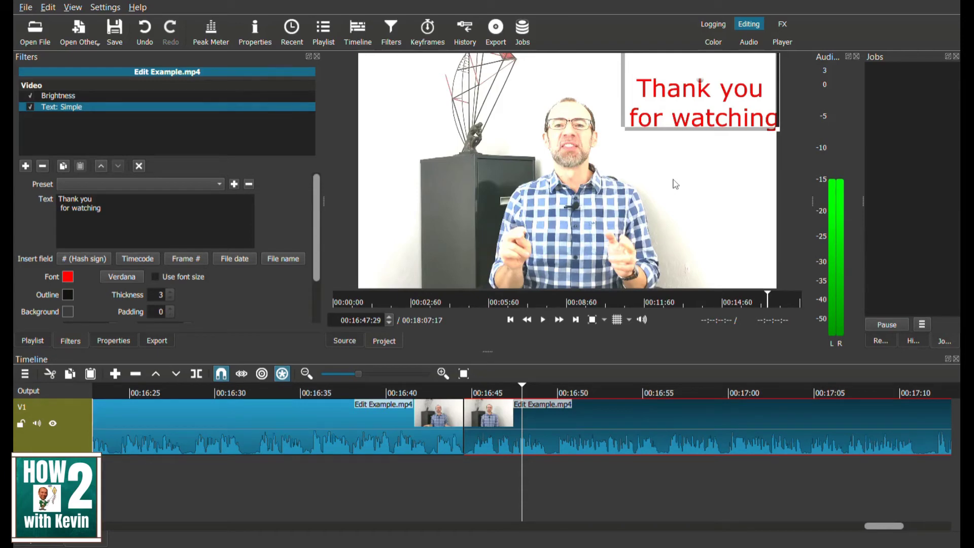
# Play from about 00:16:43:07 across the cut to check where the text overlay appears
pyautogui.click(531, 456)
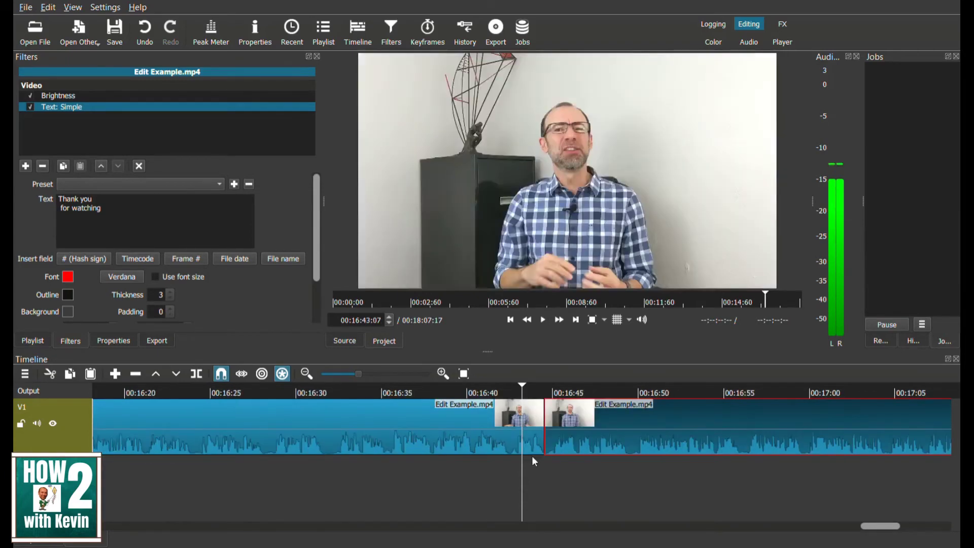
pyautogui.click(542, 320)
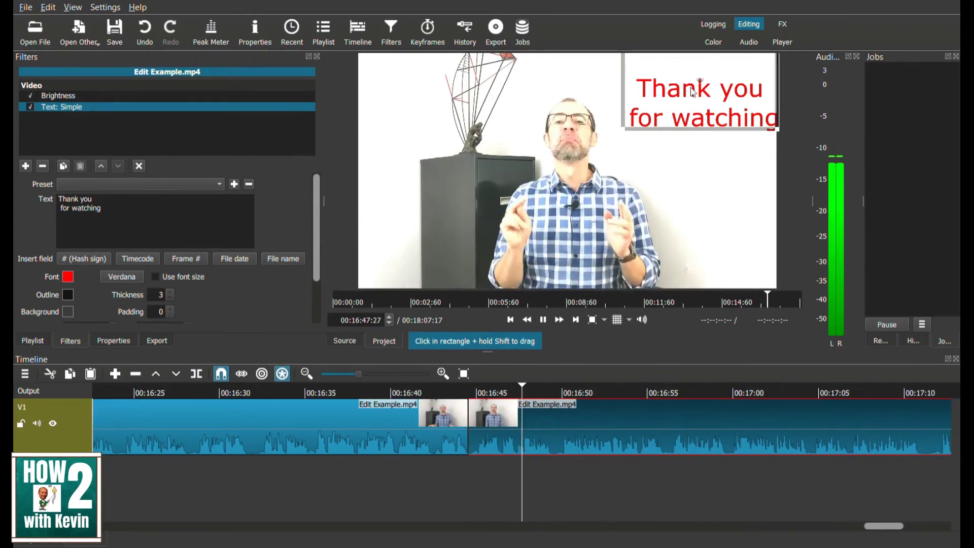
# Split the clip at 00:16:50:03 and turn off the Text: Simple and Brightness filters on the part after the cut
pyautogui.click(543, 319)
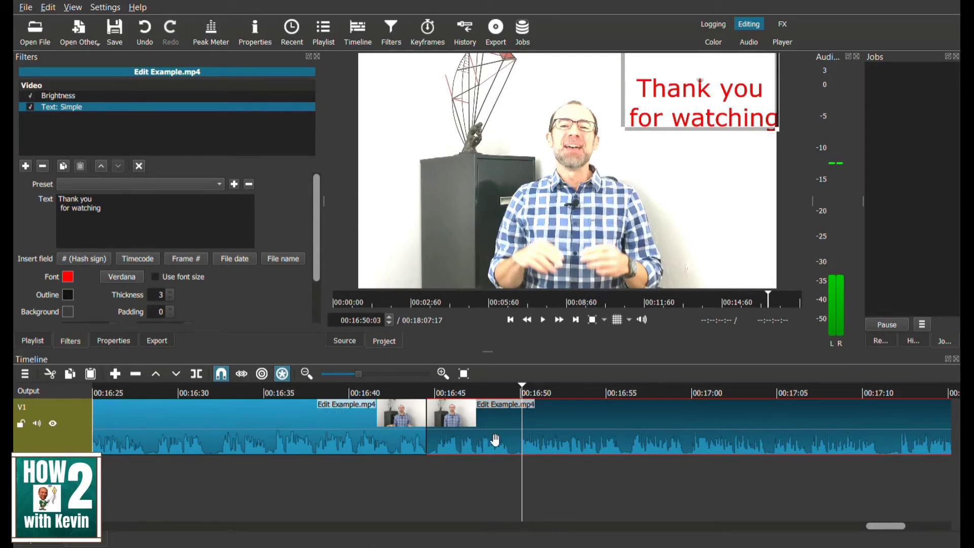
pyautogui.press('s')
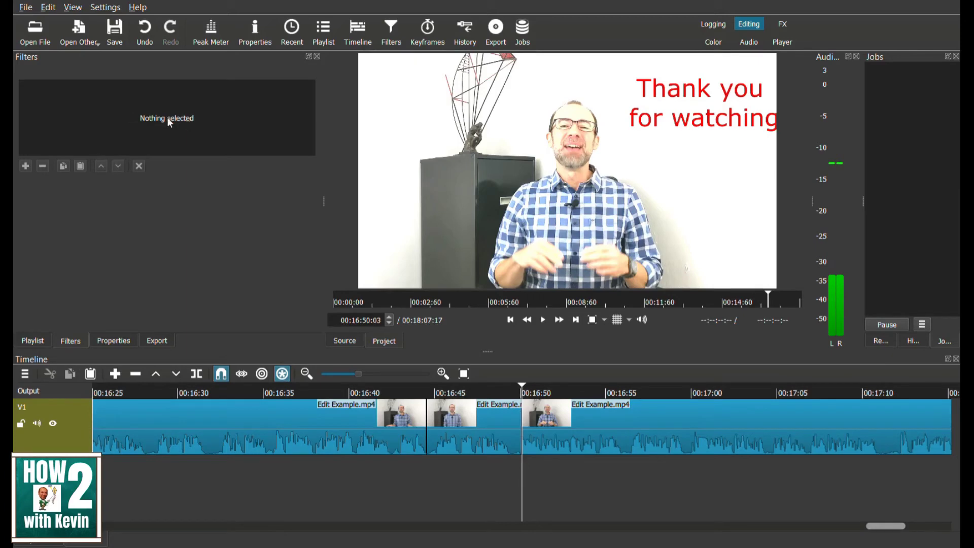
pyautogui.click(563, 451)
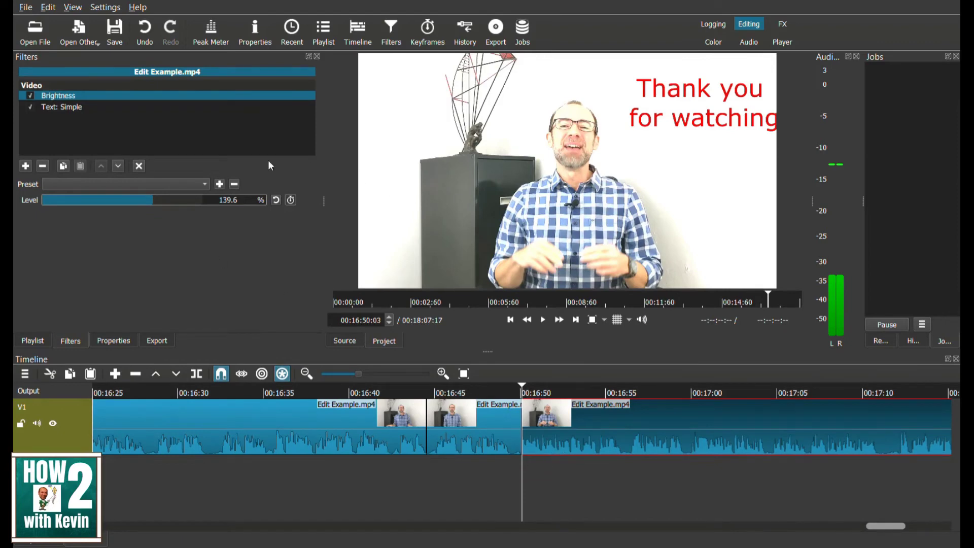
pyautogui.click(48, 107)
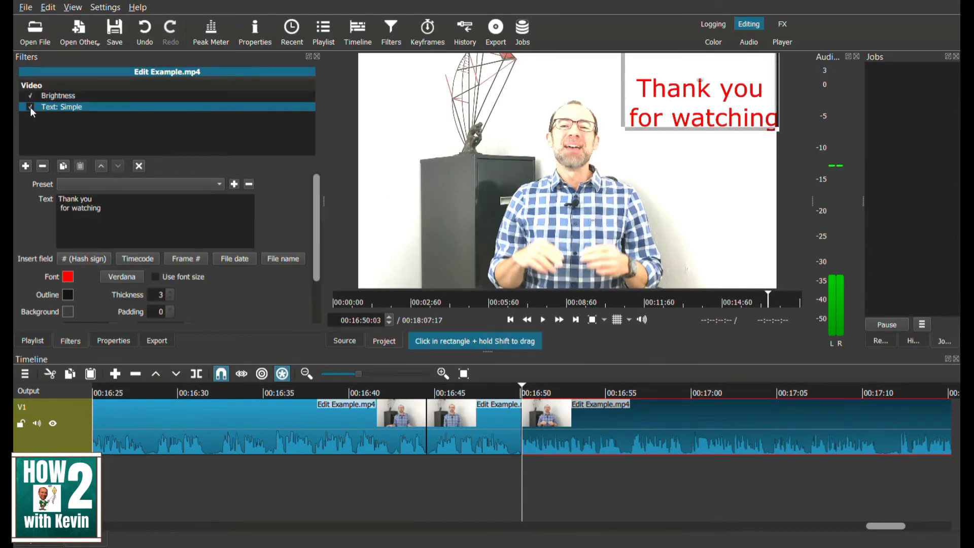
pyautogui.click(30, 107)
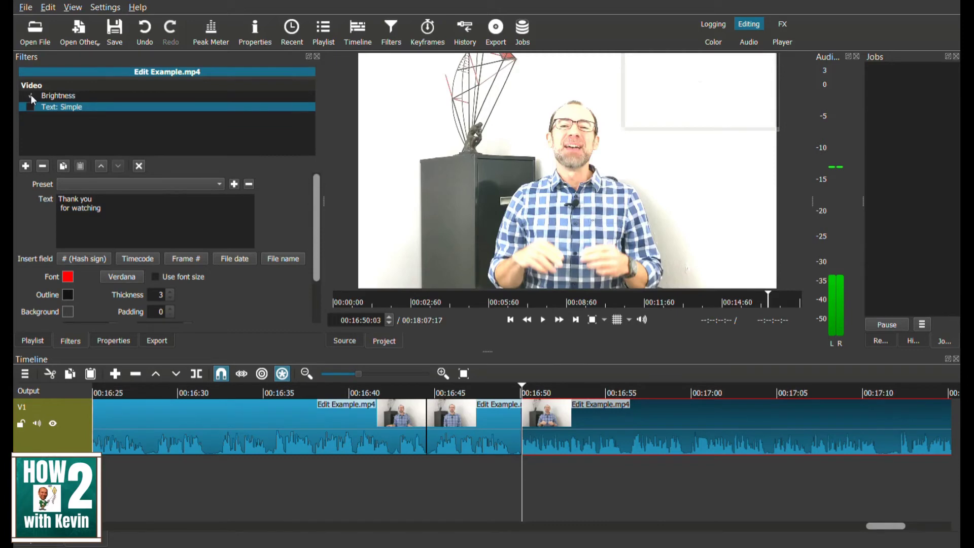
pyautogui.click(30, 95)
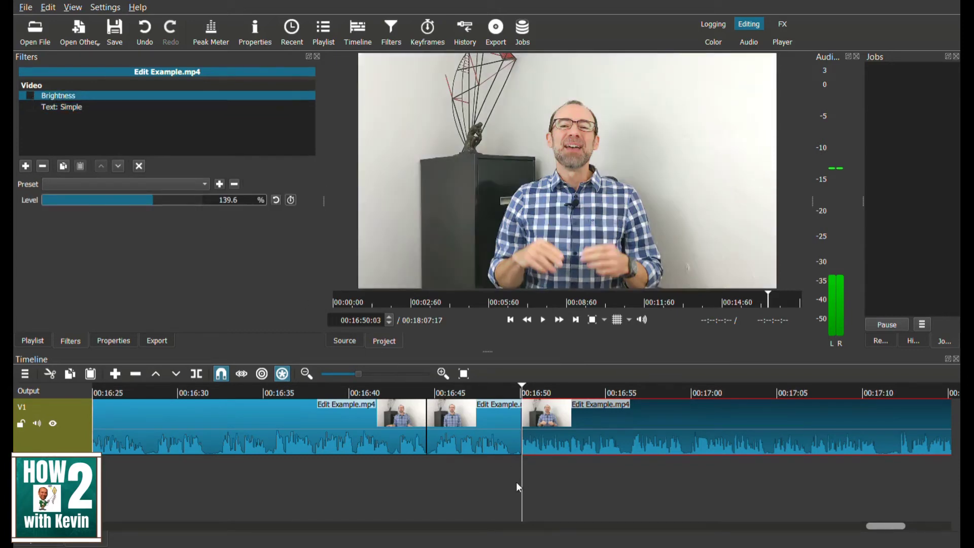
# Play from just before the cut at 00:16:50:03 to compare the filtered clip with the unfiltered one
pyautogui.press('j')
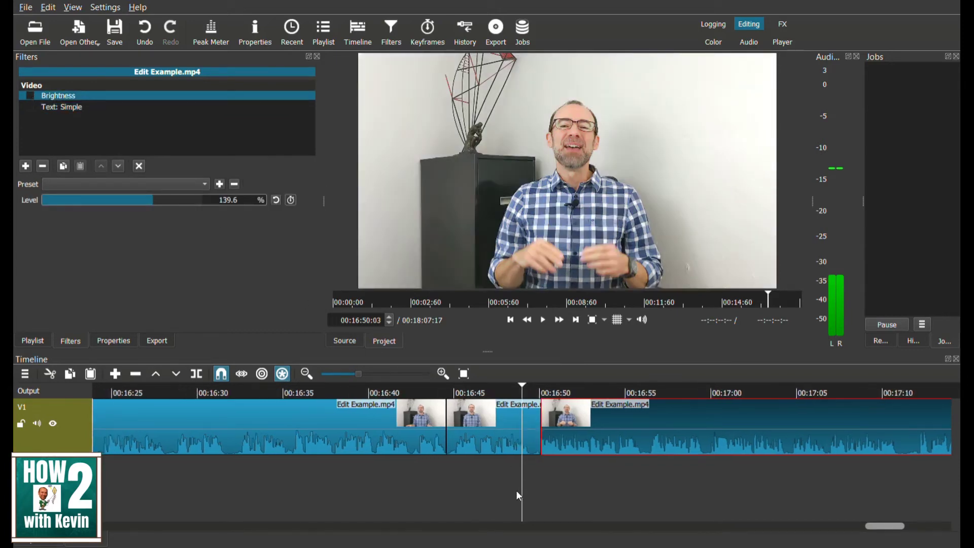
pyautogui.click(545, 323)
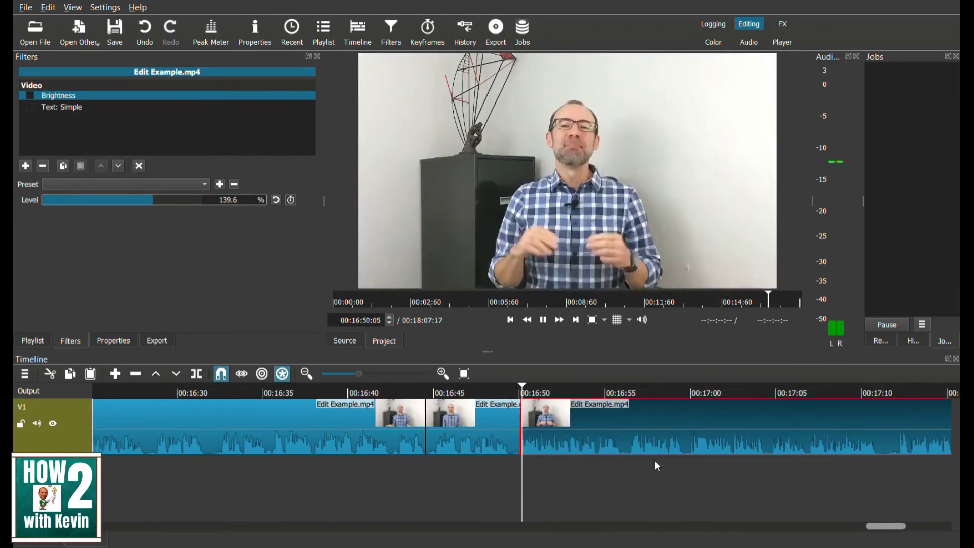
pyautogui.click(544, 323)
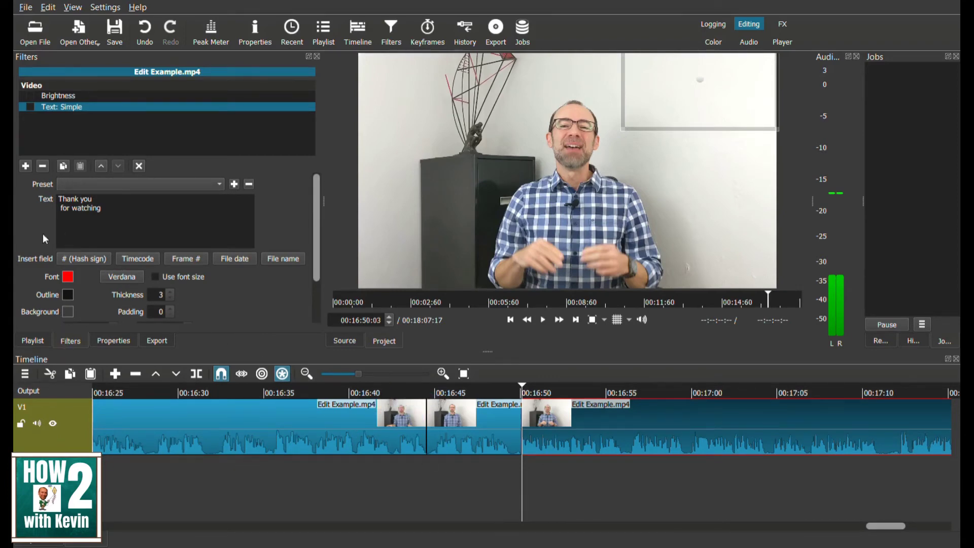
# Add a Size, Position & Rotate filter to the clip after the cut at 00:16:50:03
pyautogui.click(26, 166)
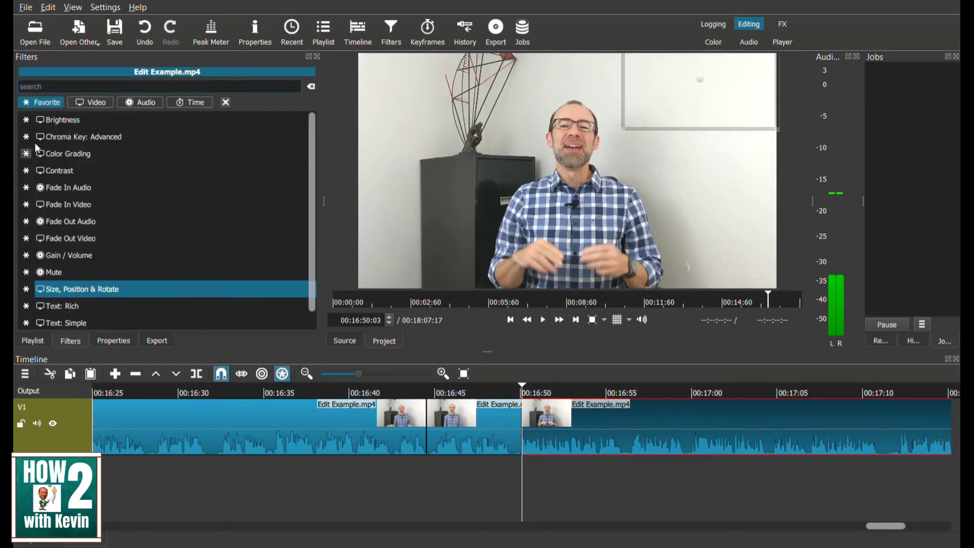
pyautogui.click(94, 105)
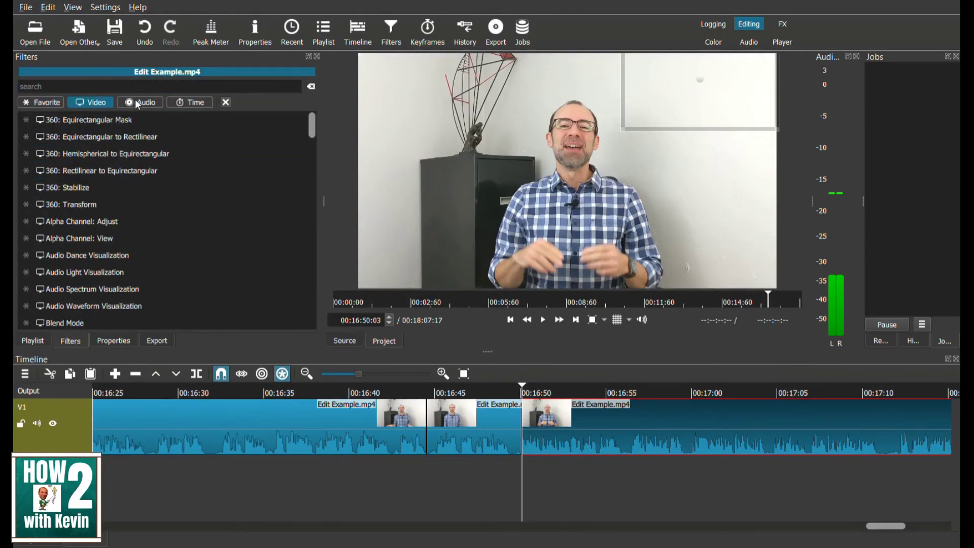
pyautogui.click(161, 105)
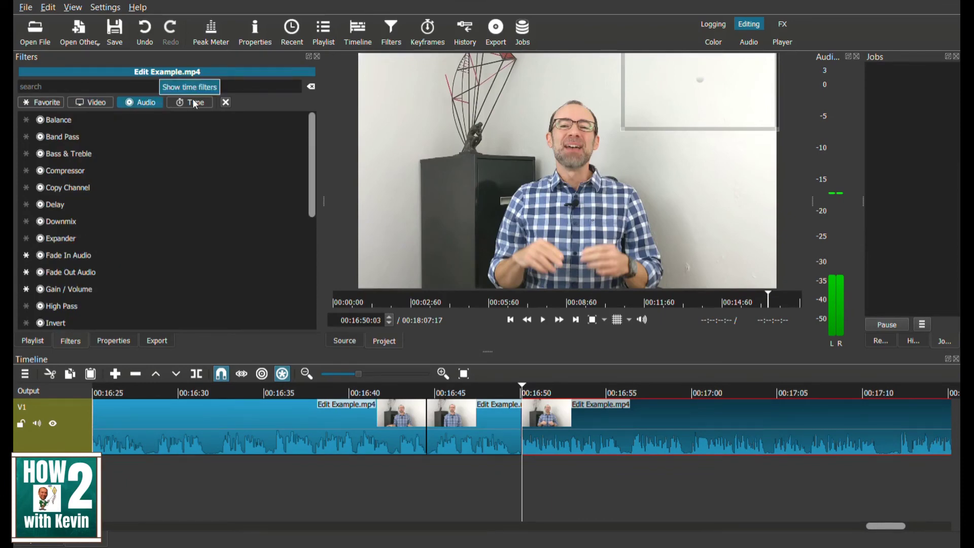
pyautogui.click(39, 103)
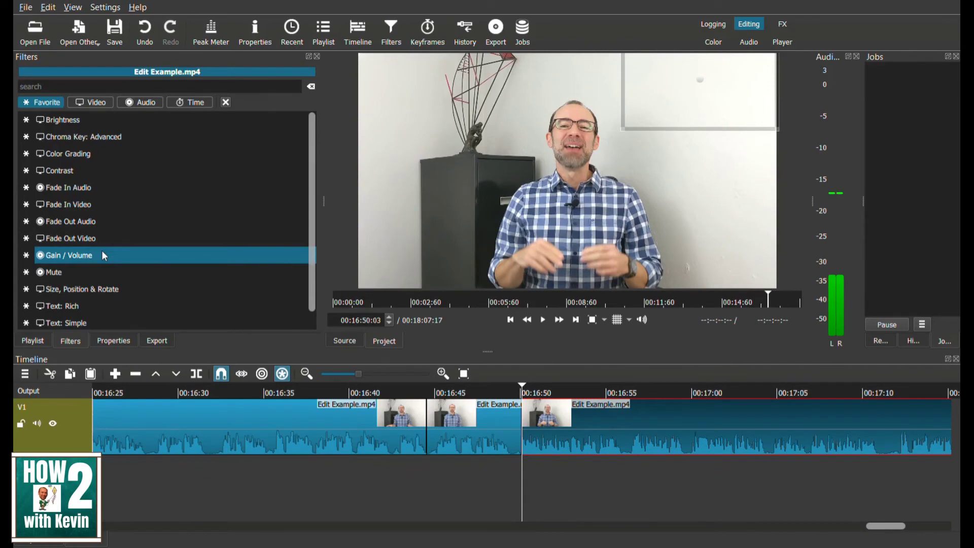
pyautogui.click(93, 288)
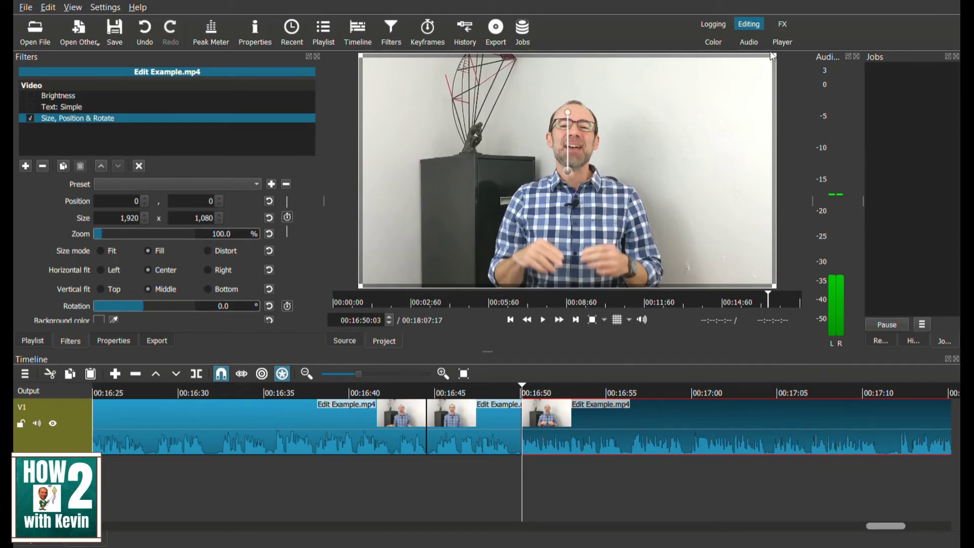
# Zoom the clip's picture in to about 157.7% and shift it to about position -770, -270
pyautogui.moveTo(772, 63); pyautogui.dragTo(699, 108)
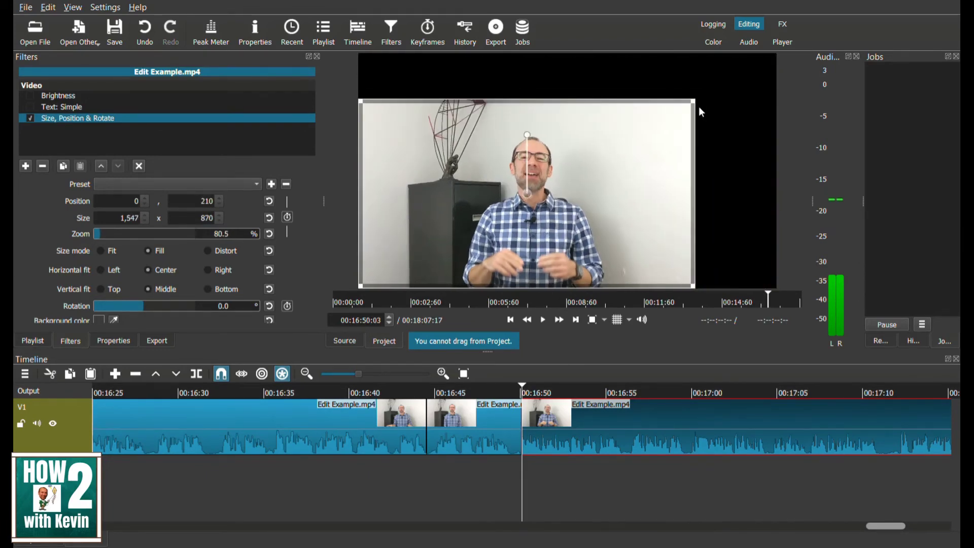
pyautogui.moveTo(699, 104); pyautogui.dragTo(839, 62)
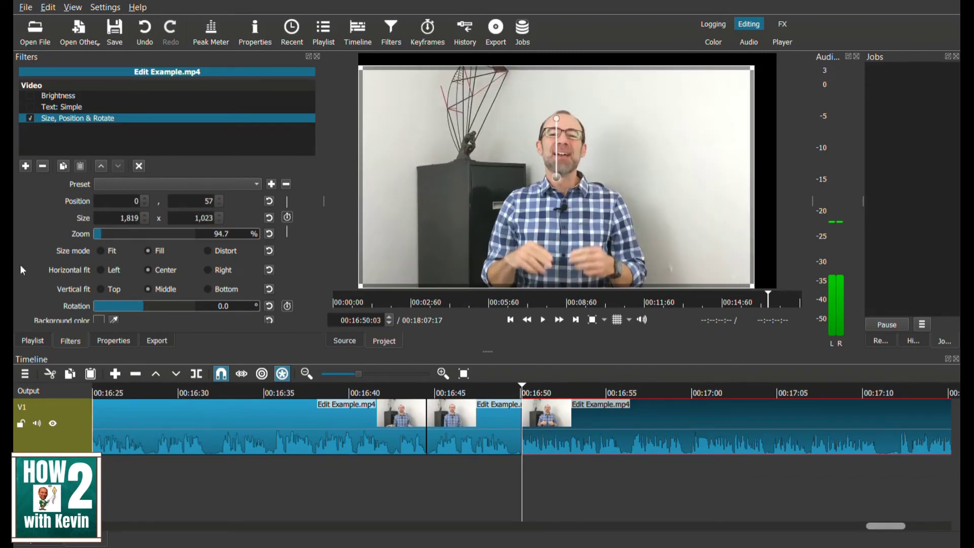
pyautogui.moveTo(111, 233)
pyautogui.mouseDown()
pyautogui.moveTo(120, 237)
pyautogui.moveTo(109, 236)
pyautogui.mouseUp()
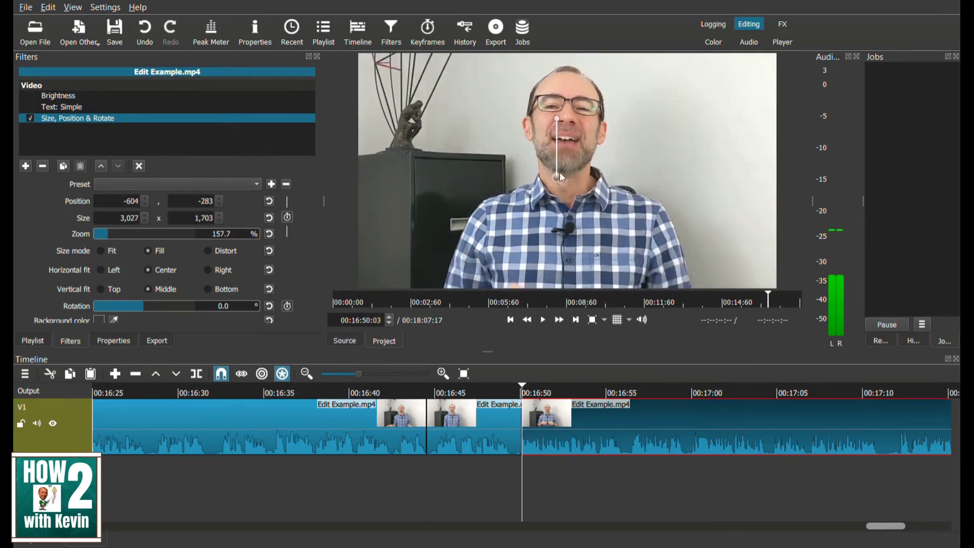
pyautogui.moveTo(558, 172); pyautogui.dragTo(528, 184)
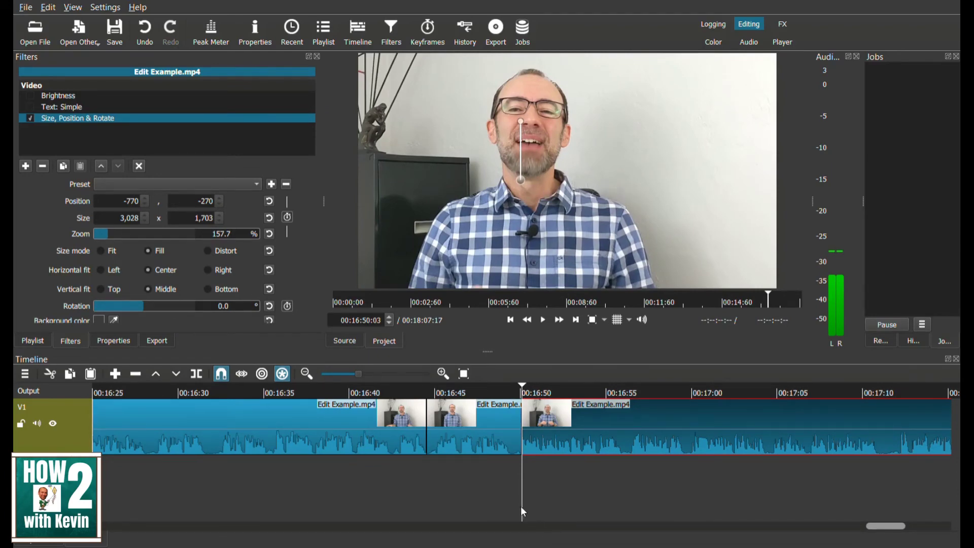
# Play from shortly before the cut at 00:16:50:03 to check the change to the zoomed-in picture
pyautogui.moveTo(521, 507); pyautogui.dragTo(531, 414)
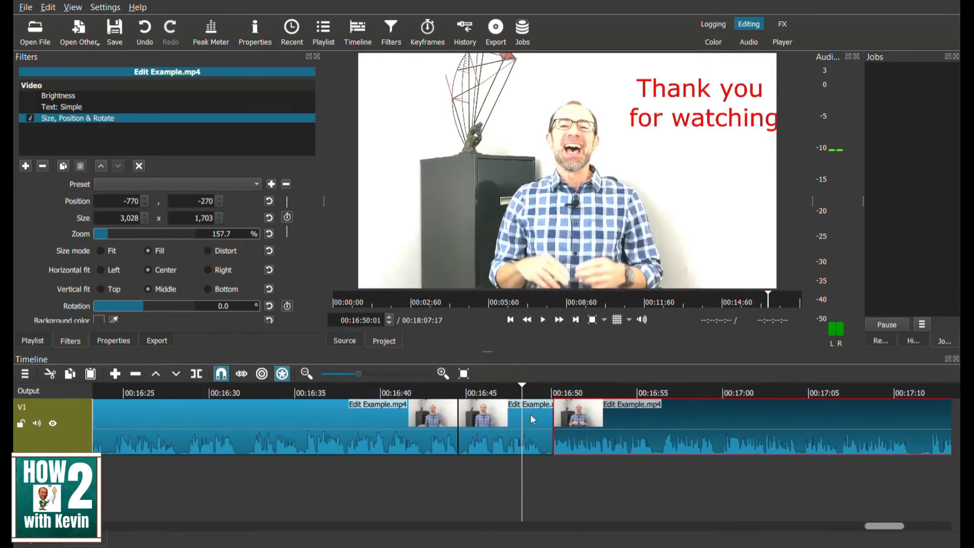
pyautogui.click(543, 319)
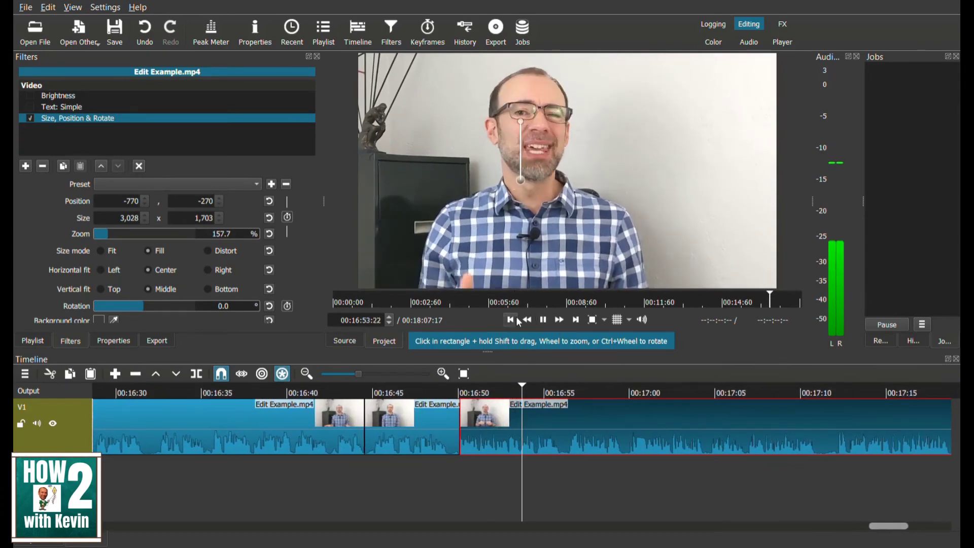
pyautogui.press('space')
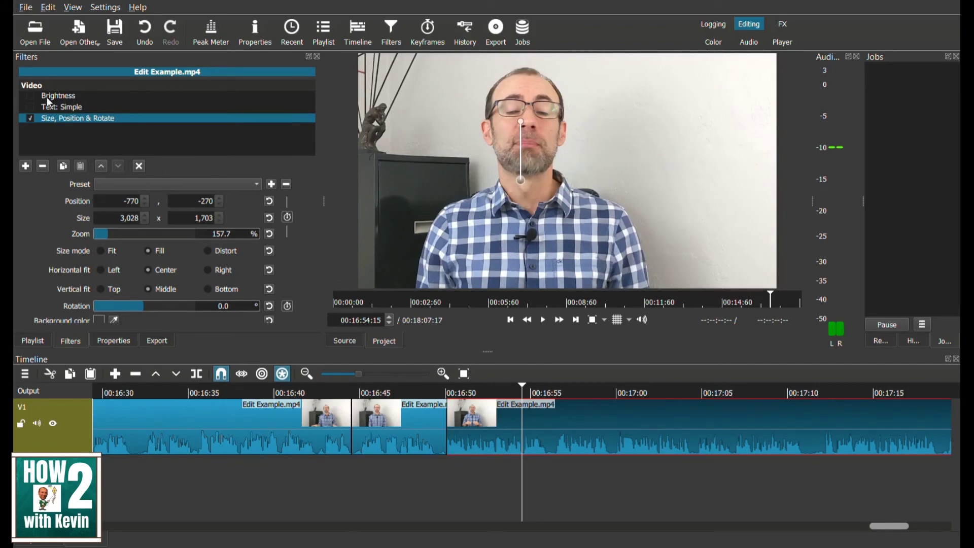
# Turn the Brightness filter back on for the zoomed-in clip
pyautogui.click(47, 96)
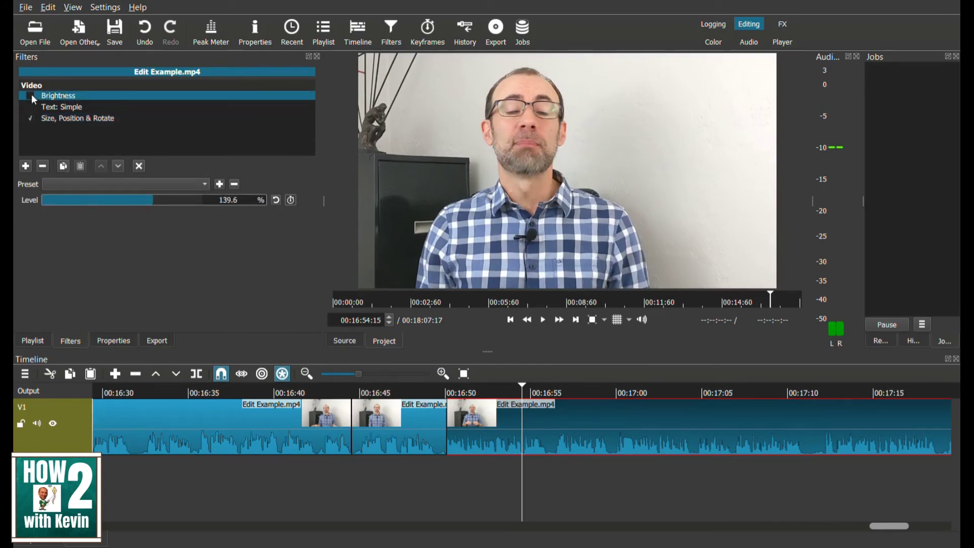
pyautogui.click(32, 95)
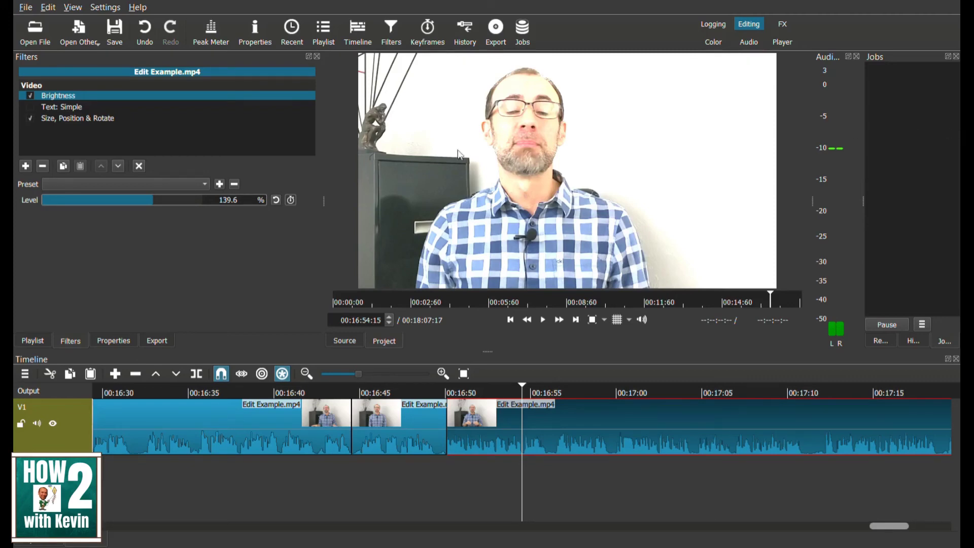
# Remove the long unfiltered clip before the brightened text clip, closing the gap, and show the beginning of the timeline
pyautogui.press('j')
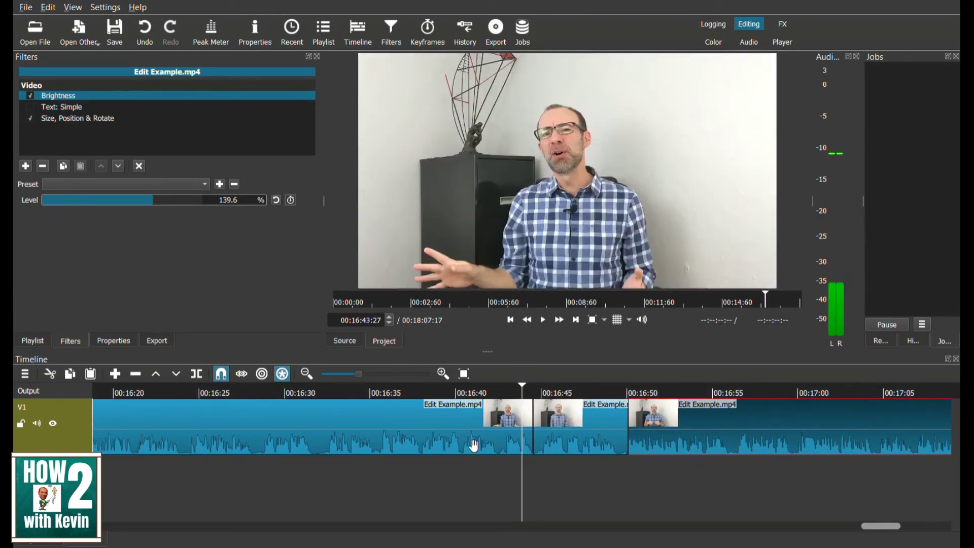
pyautogui.click(471, 445)
pyautogui.rightClick(472, 445)
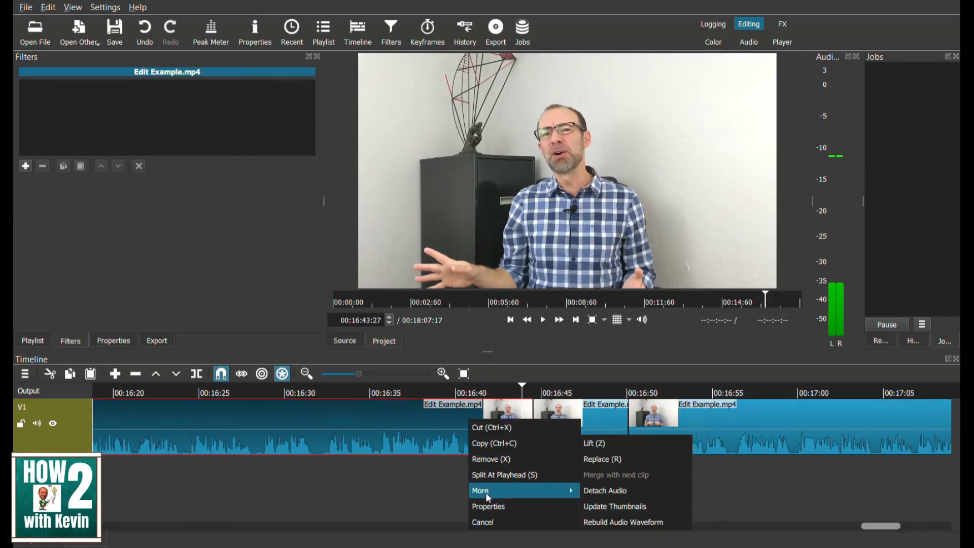
pyautogui.click(492, 459)
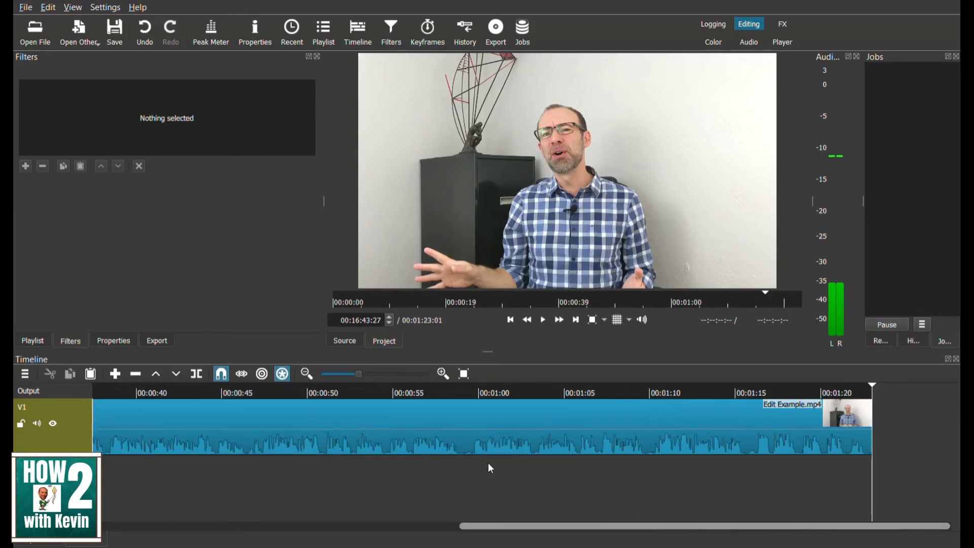
pyautogui.moveTo(516, 526); pyautogui.dragTo(105, 458)
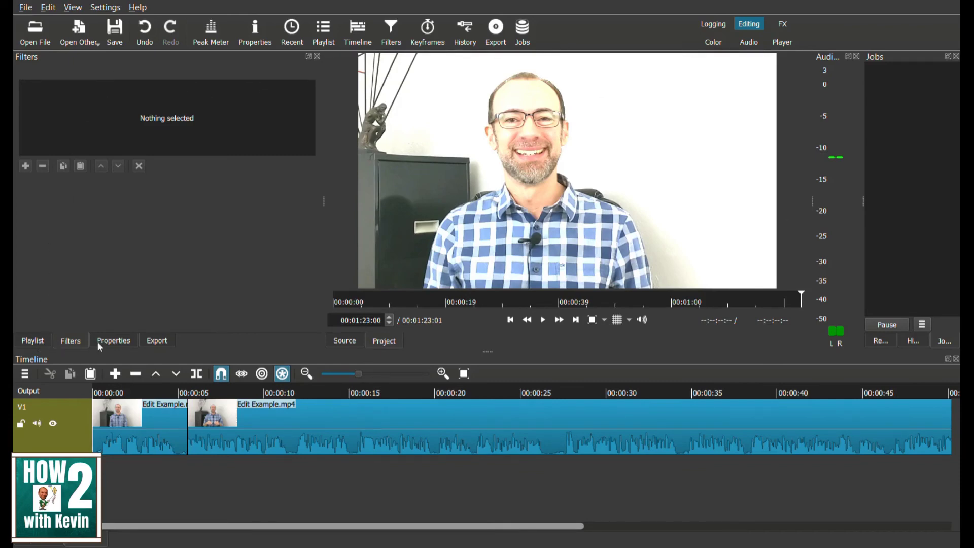
pyautogui.click(34, 343)
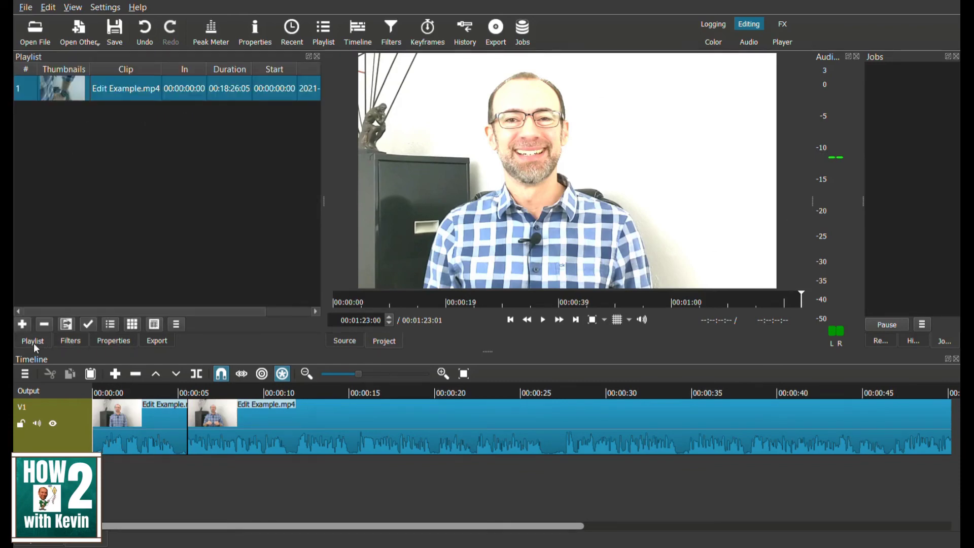
pyautogui.click(71, 343)
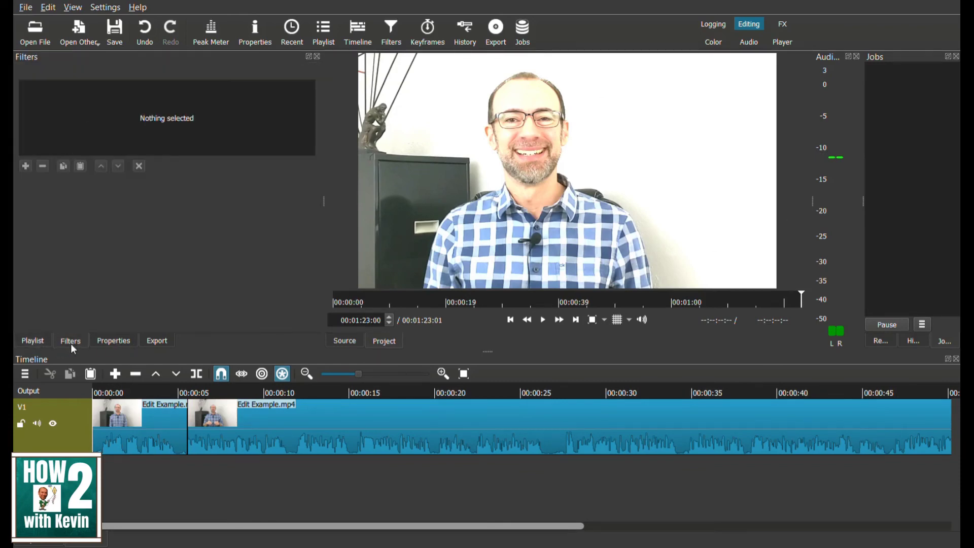
# Export the timeline with the YouTube preset as an mp4 file named "example 1" in the YouTube Channel folder
pyautogui.click(160, 340)
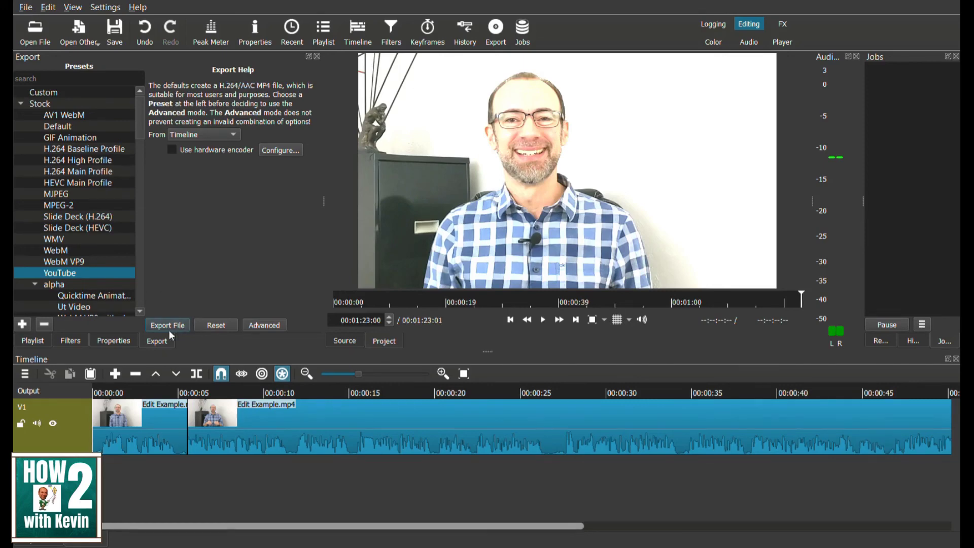
pyautogui.click(168, 327)
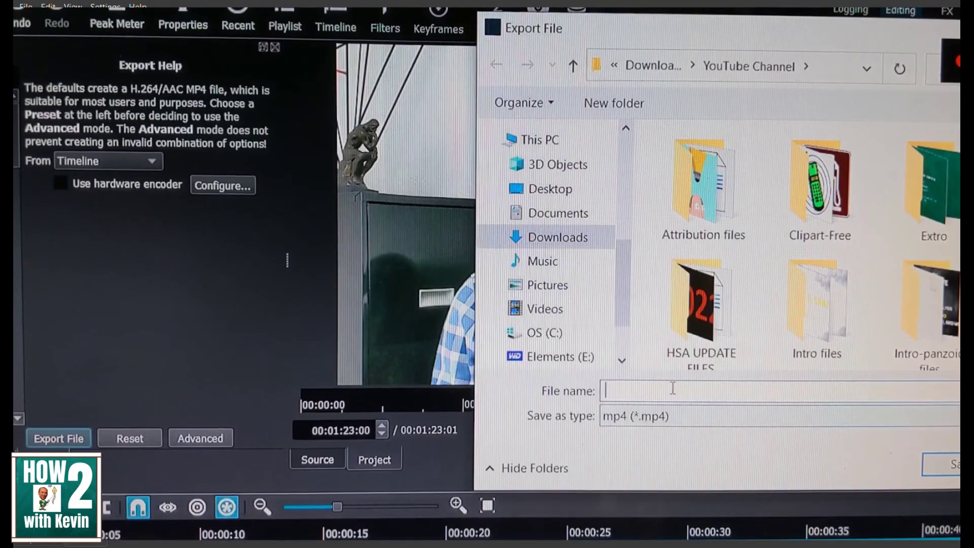
pyautogui.write('e')
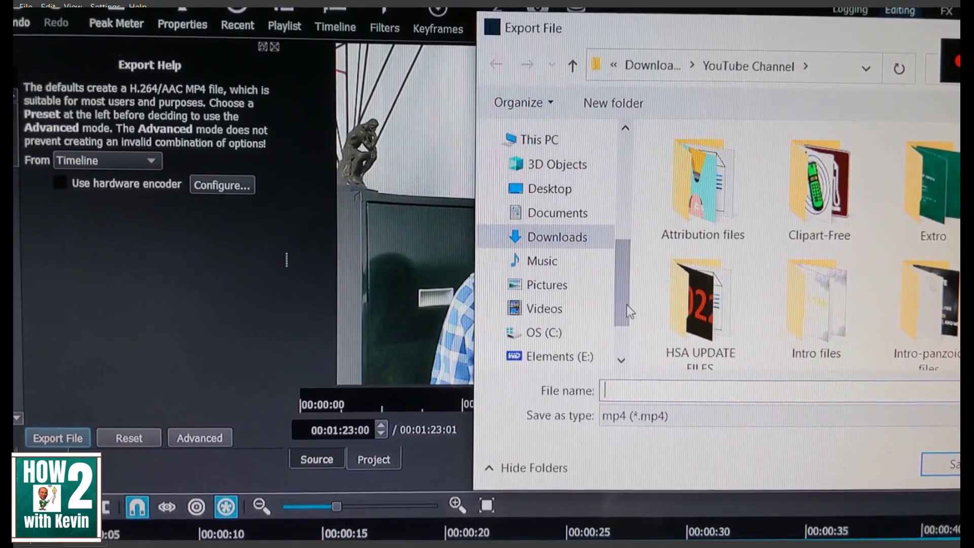
pyautogui.write('xample')
pyautogui.press('Escape')
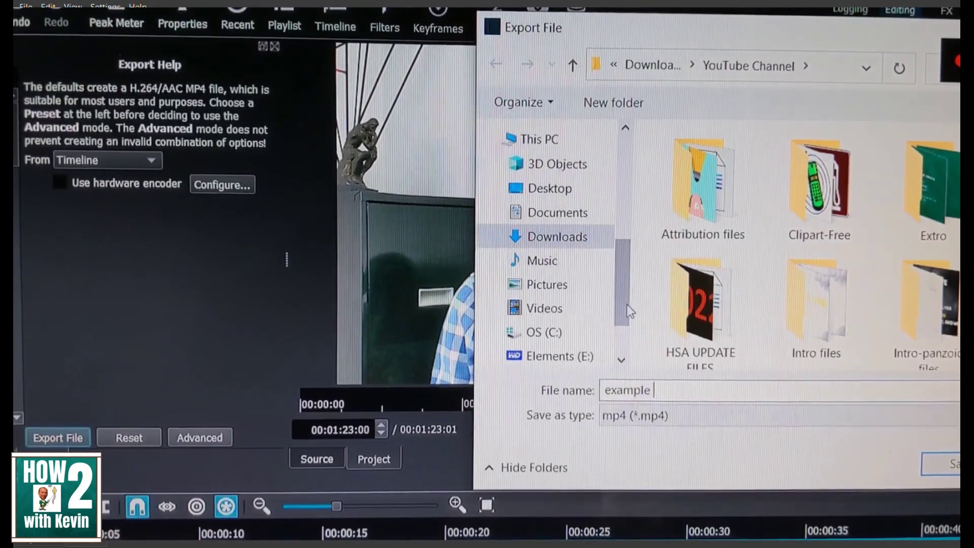
pyautogui.write('1')
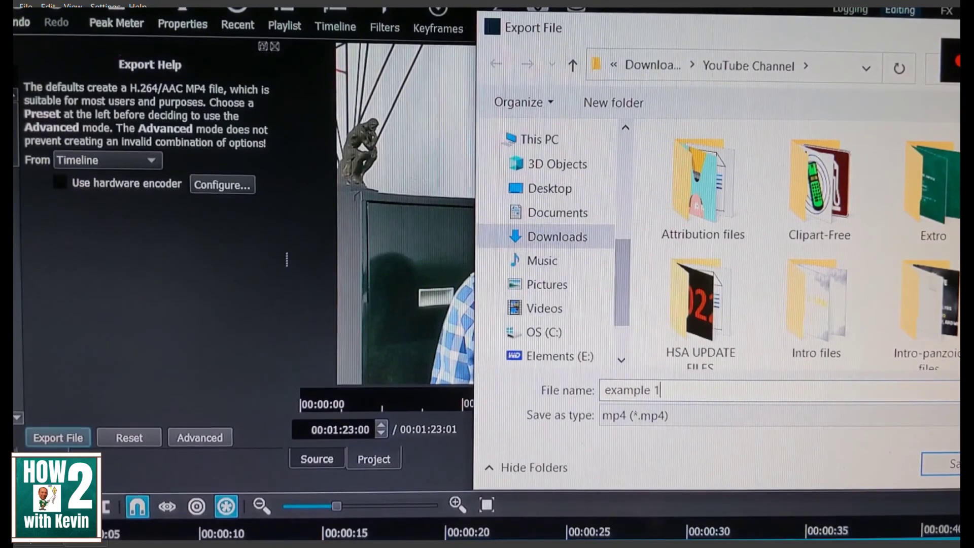
pyautogui.press('Return')
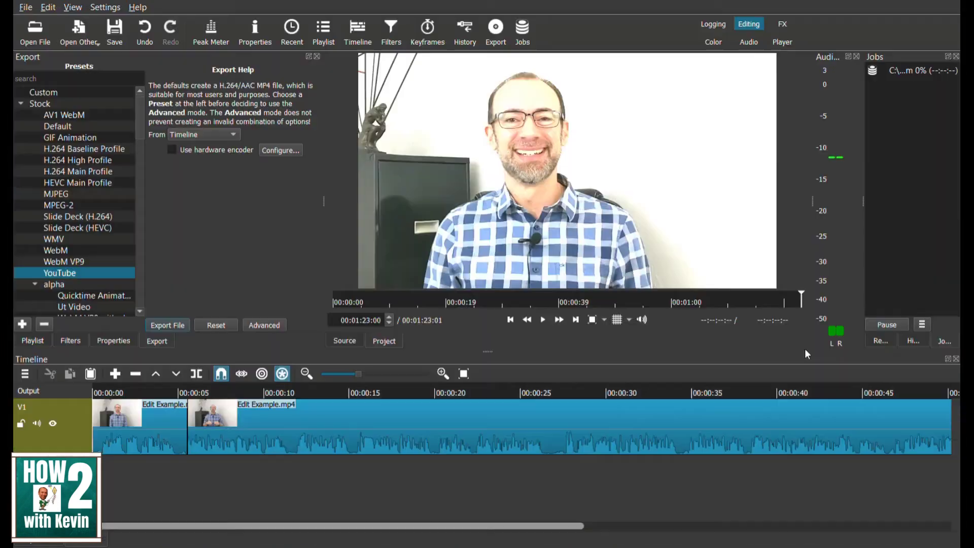